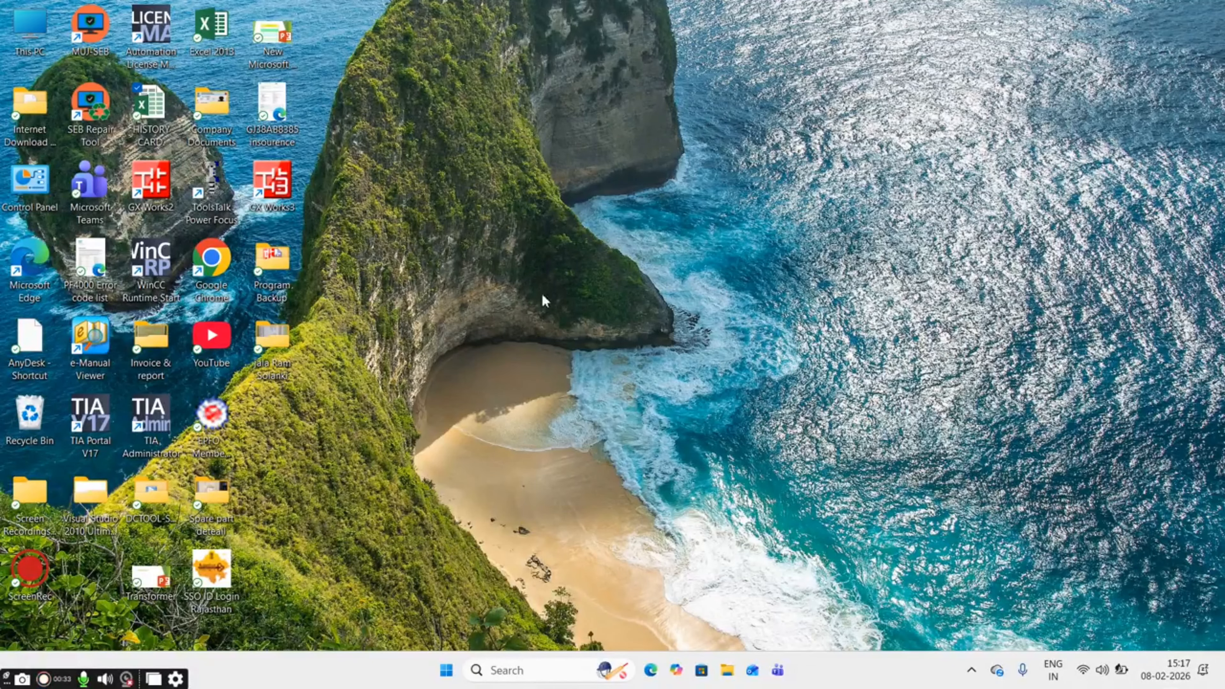
Open the HISTORY CARD workbook and review its Utility, YTB Line, PU line, YY8 febric line and PVC Line sheets.
double_click(160, 105)
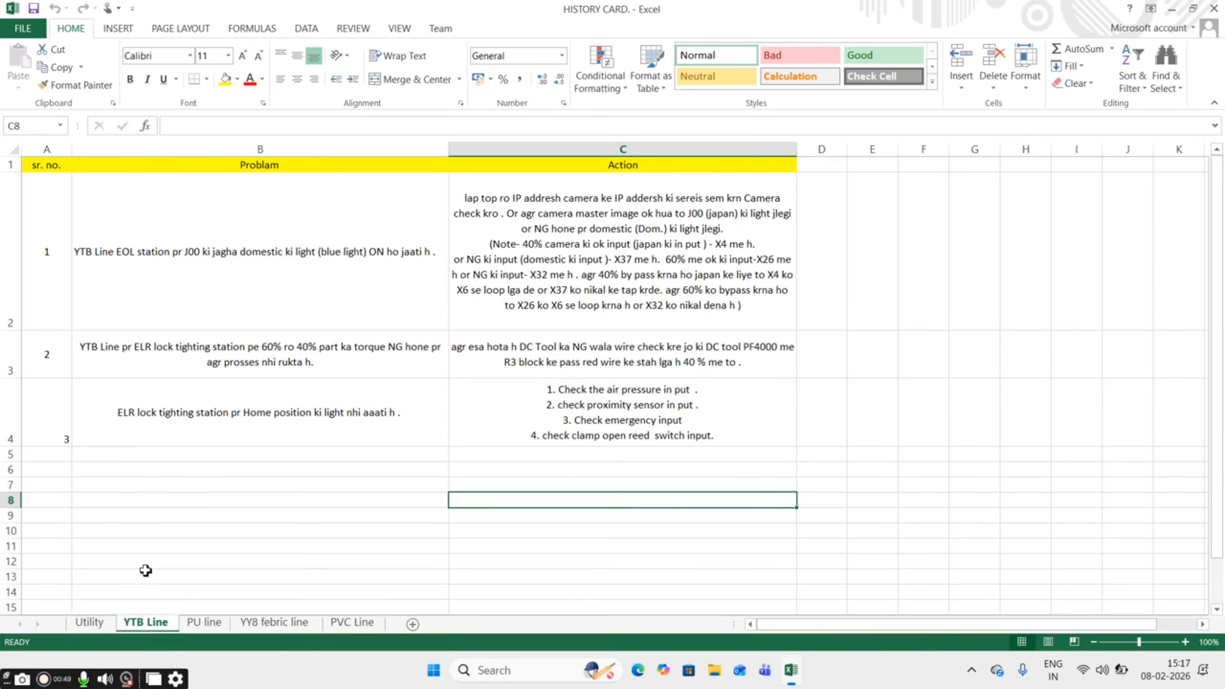
click(101, 625)
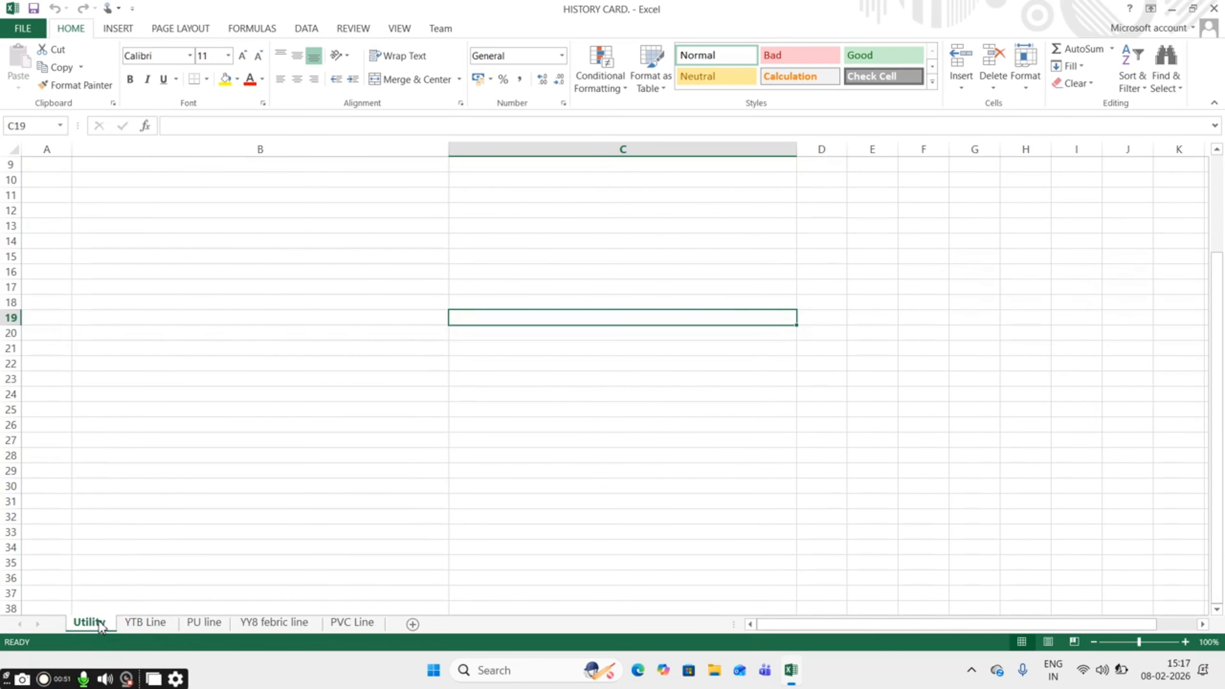
click(145, 624)
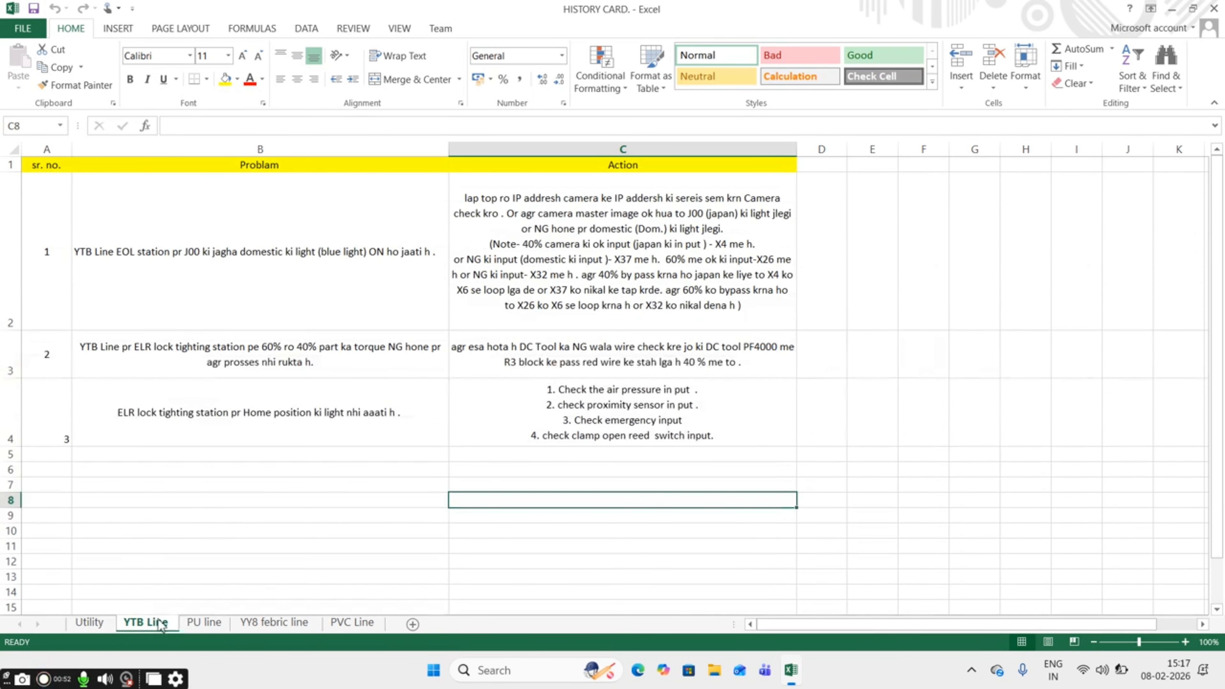
click(203, 624)
click(268, 623)
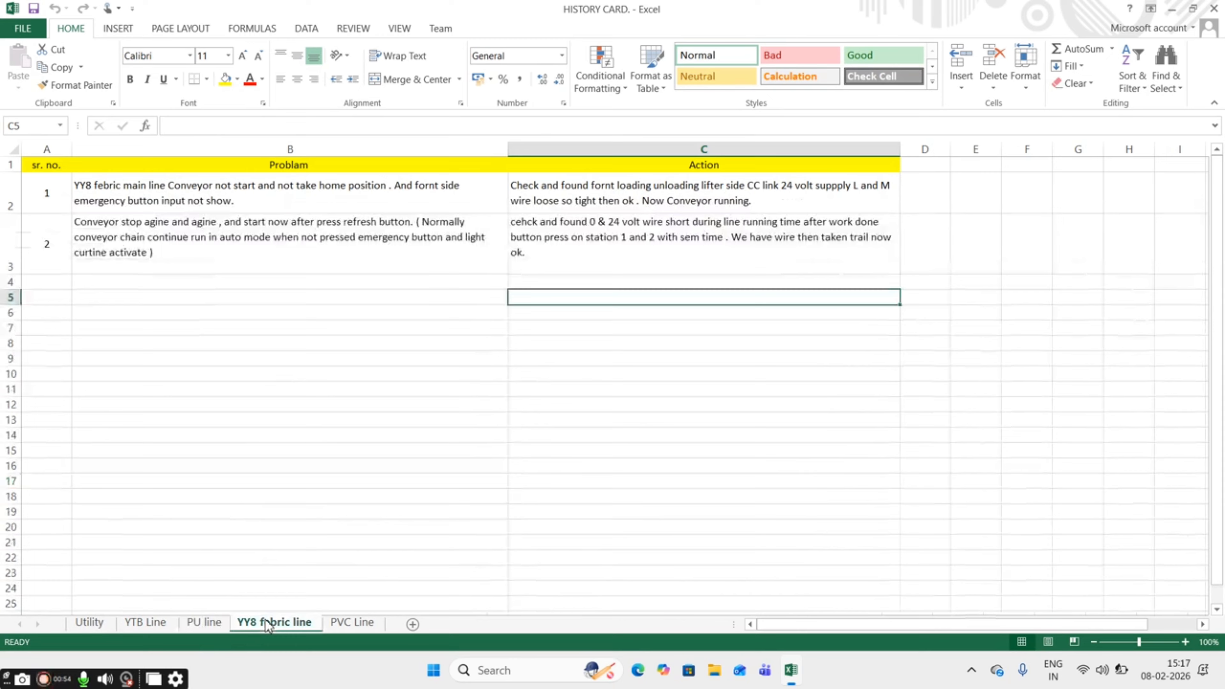
click(336, 625)
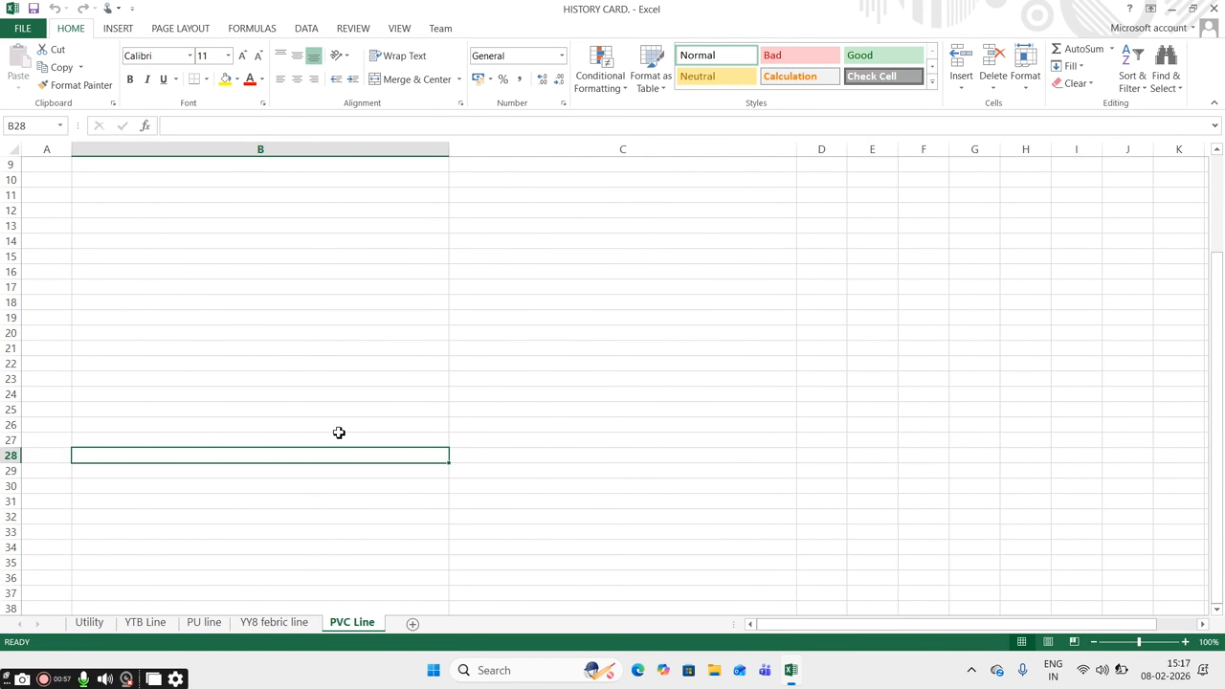
scroll(339, 432, up, 3)
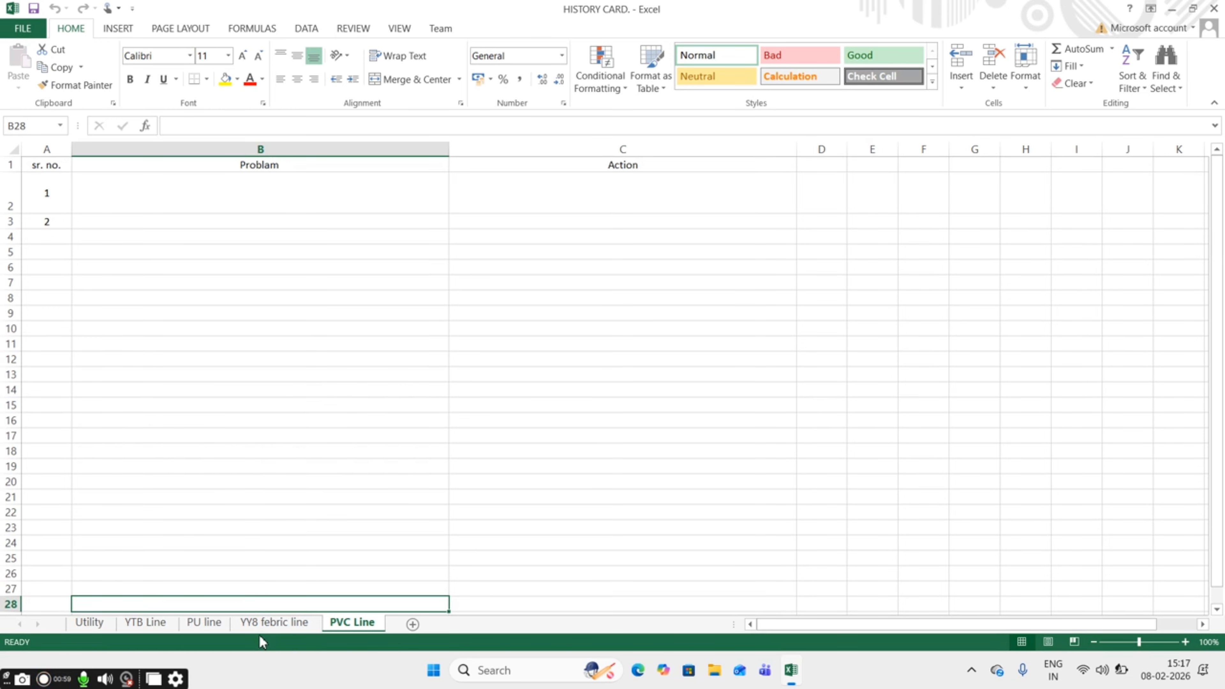
click(270, 624)
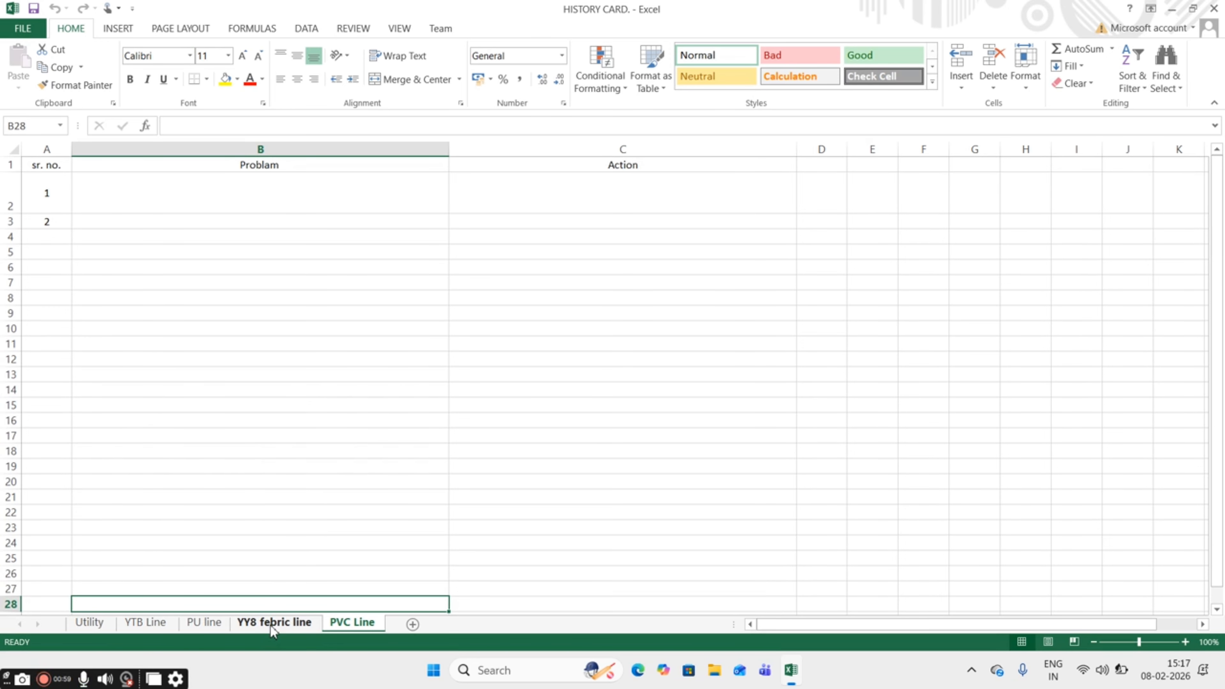
click(203, 627)
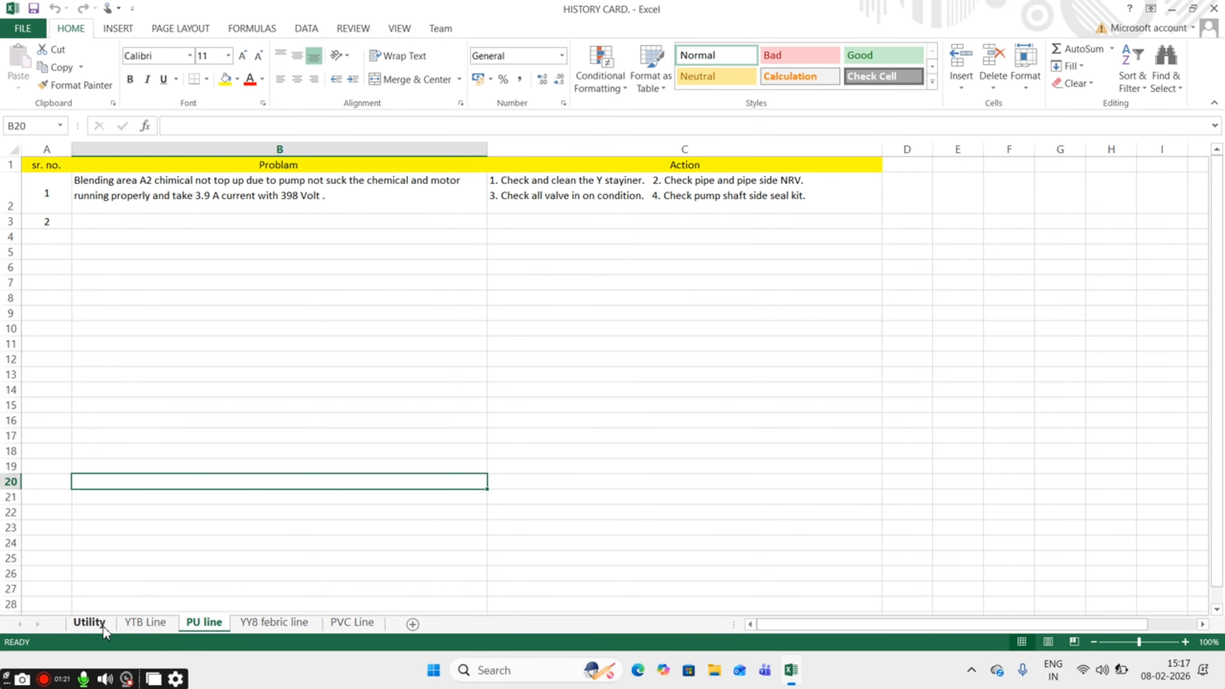
Group all five sheets, from Utility through PVC Line, so that page settings apply to every one of them.
click(89, 623)
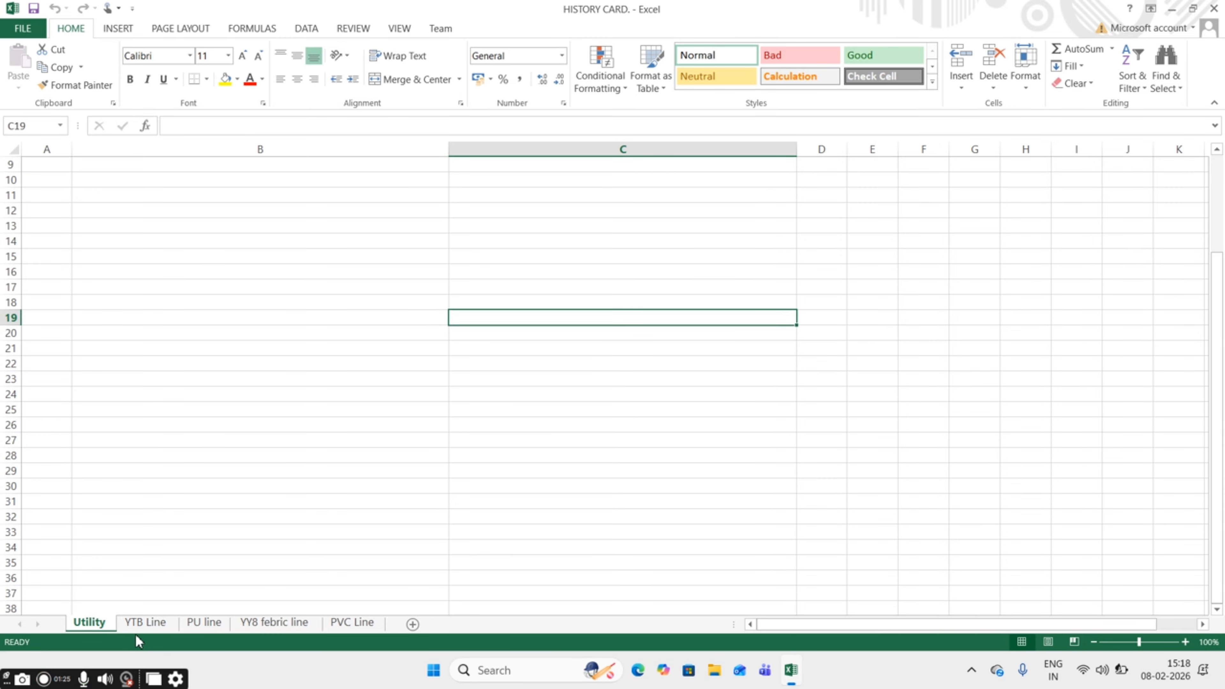
ctrl+click(144, 622)
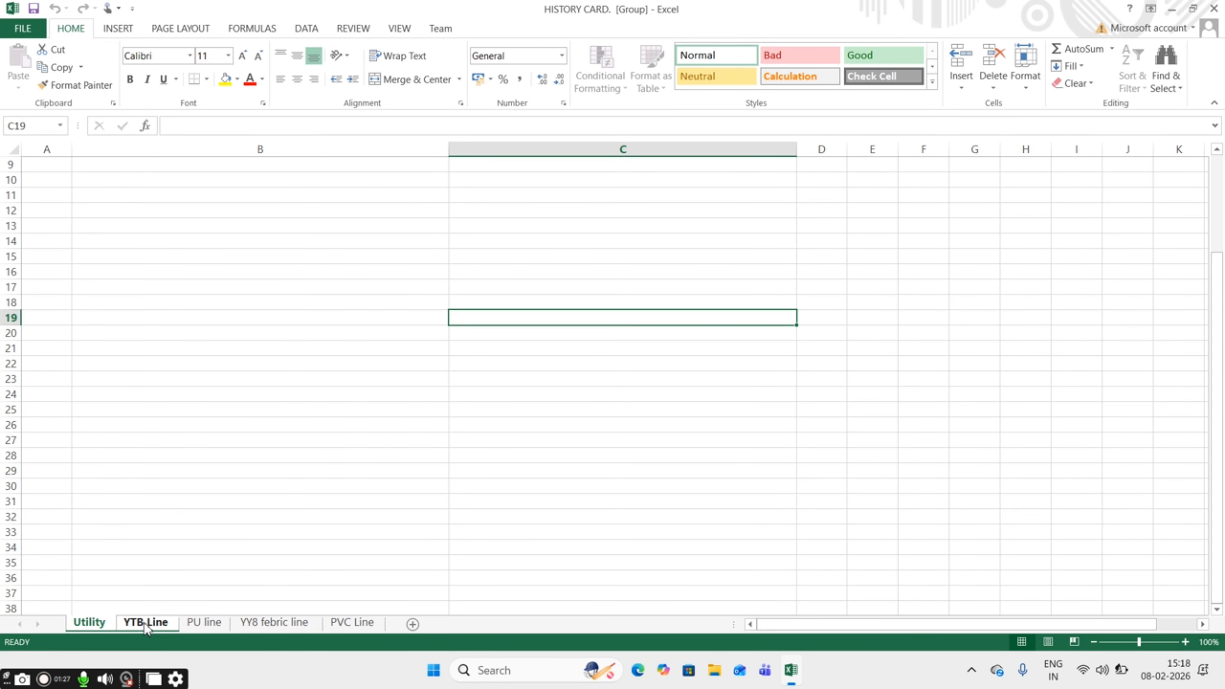
ctrl+click(262, 622)
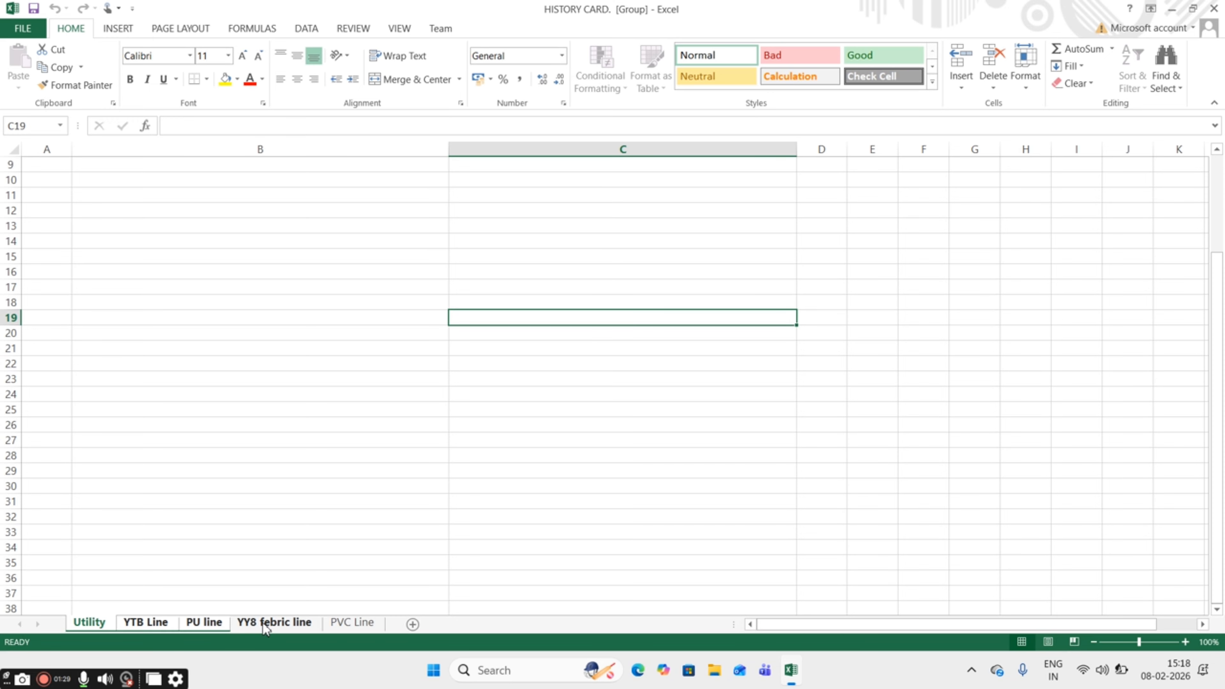
ctrl+click(365, 622)
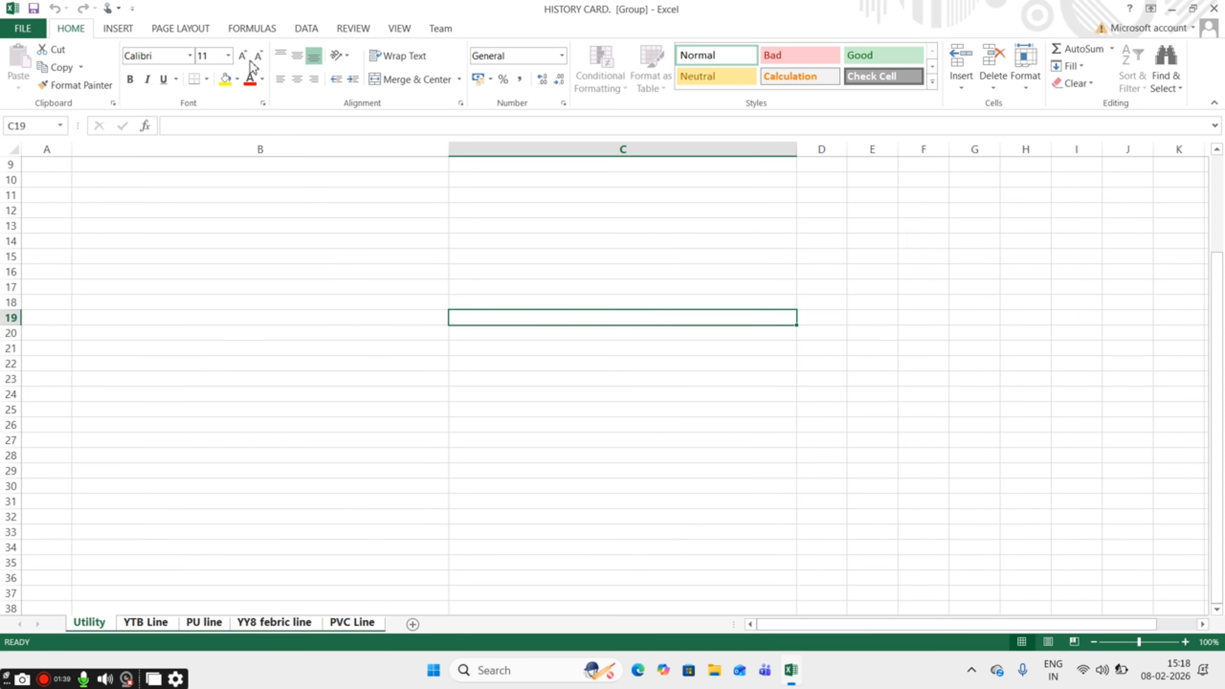
Scale the grouped sheets' printout to fit 1 page in width and 2 pages in height.
click(186, 34)
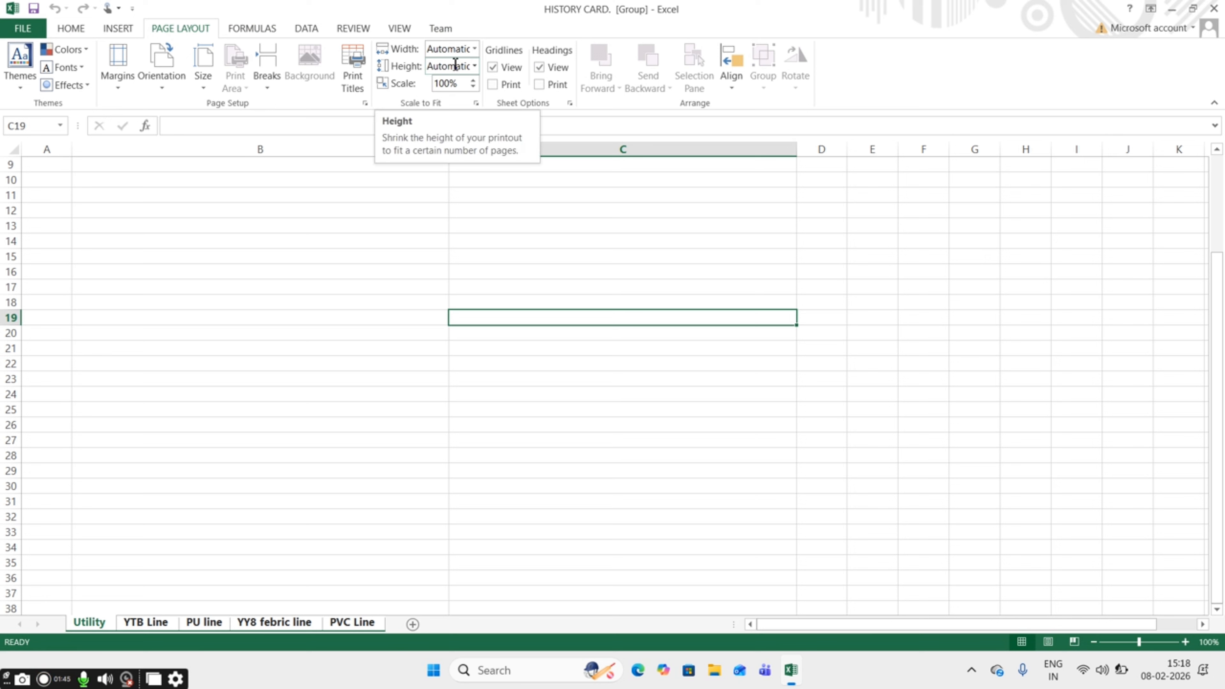
click(474, 50)
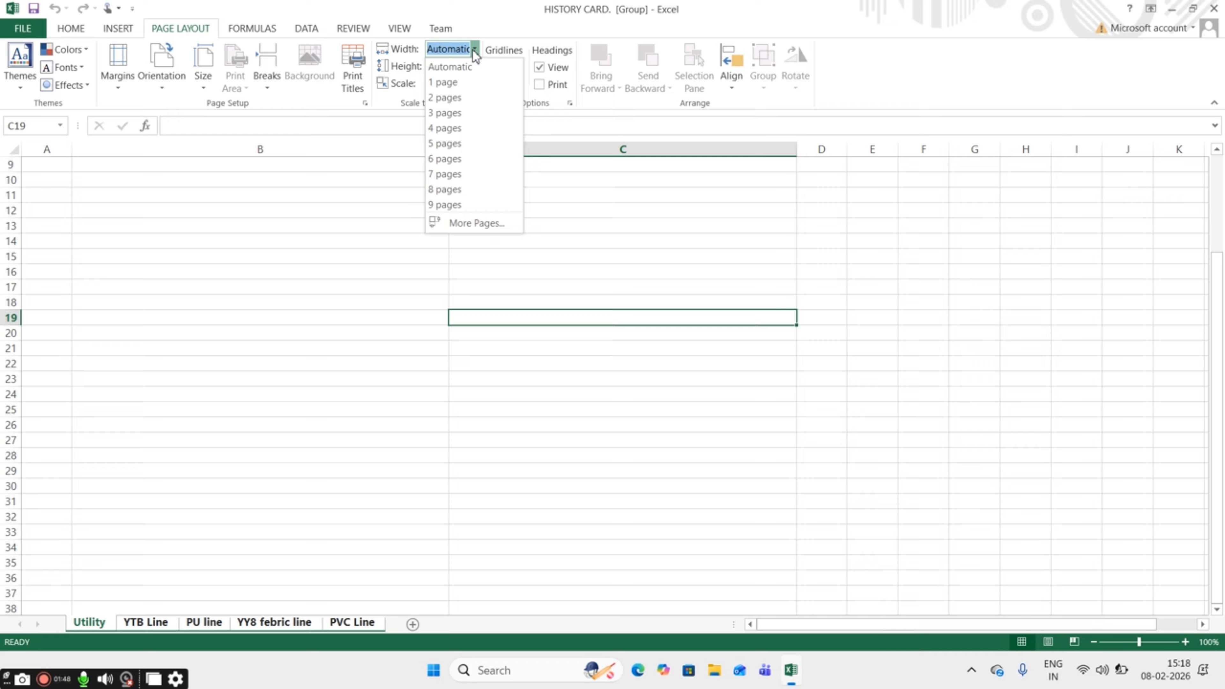
click(461, 81)
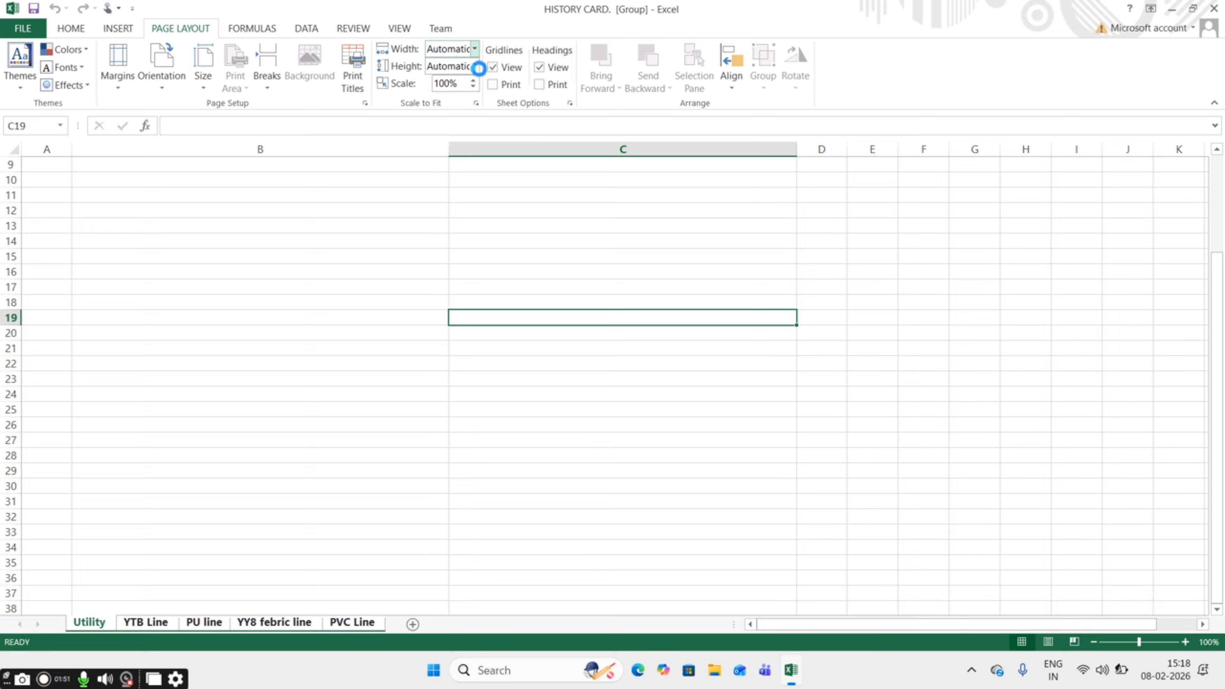
click(475, 67)
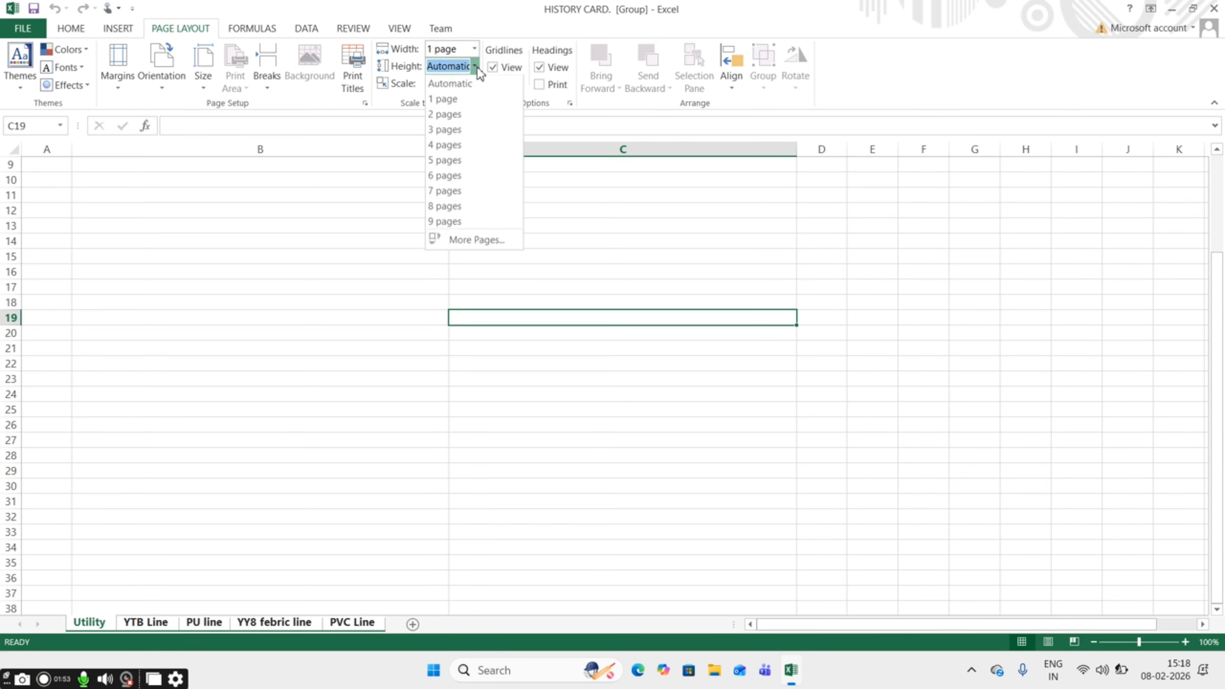
click(475, 66)
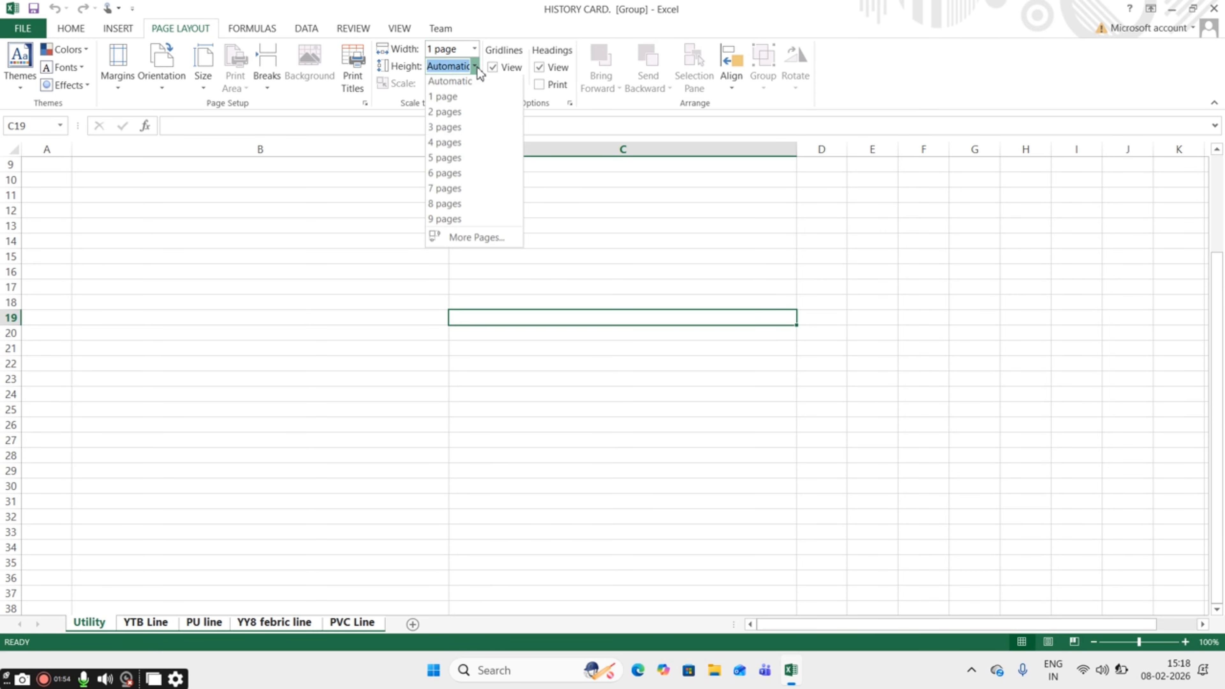
click(460, 113)
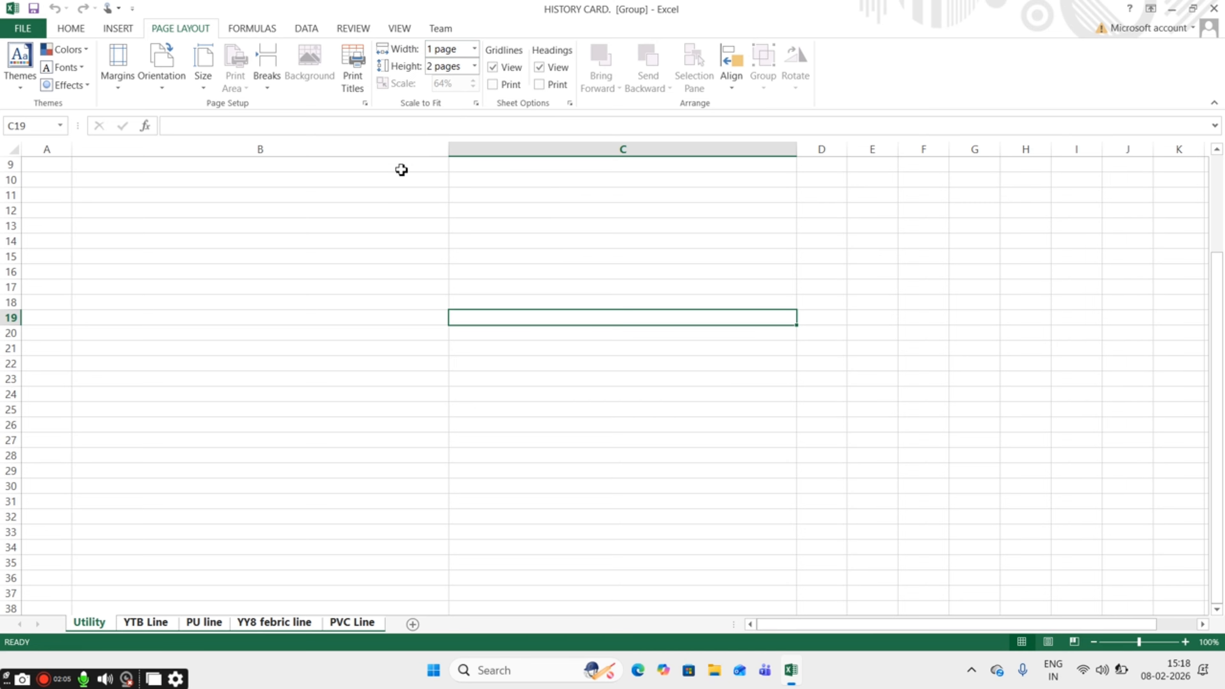
Start a custom footer for the grouped sheets with "Approved:-" in the left section and "Date-" in the center section.
click(365, 103)
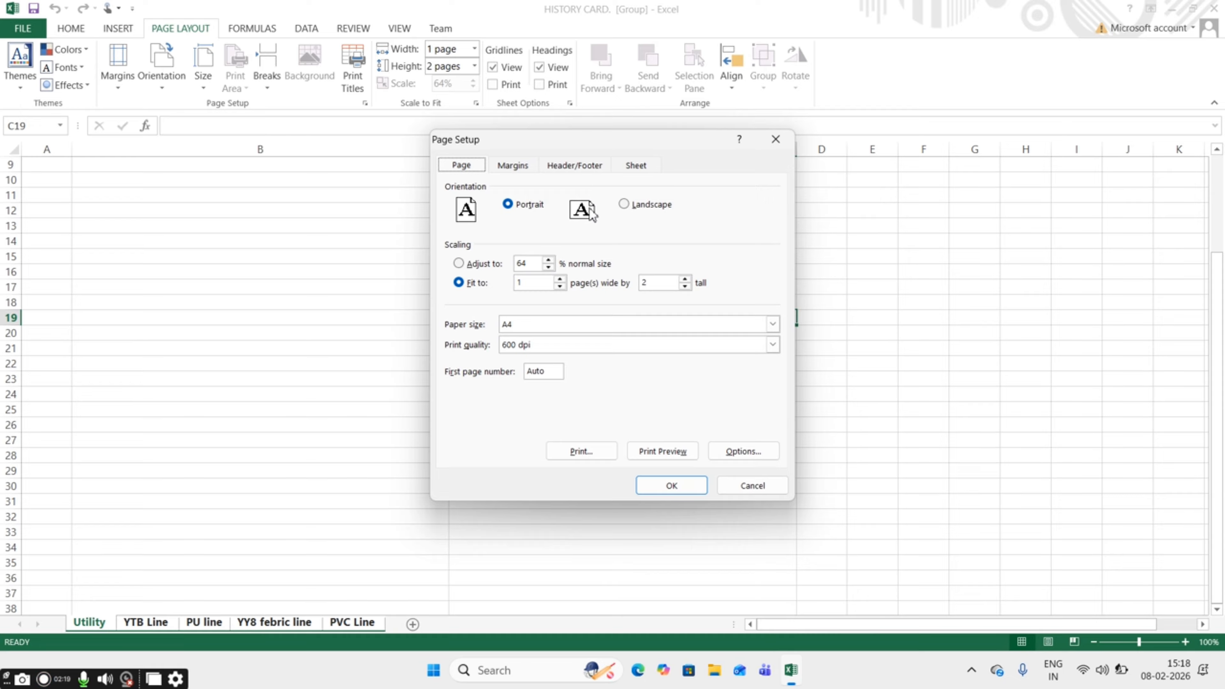
click(569, 169)
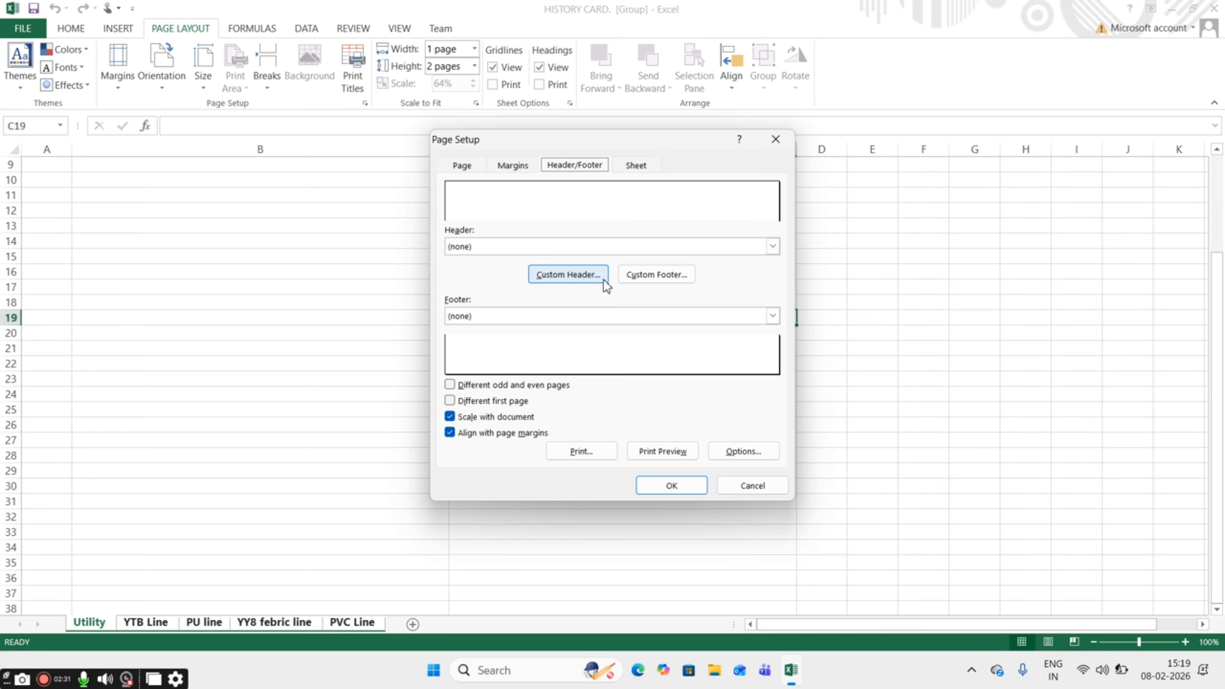
click(647, 276)
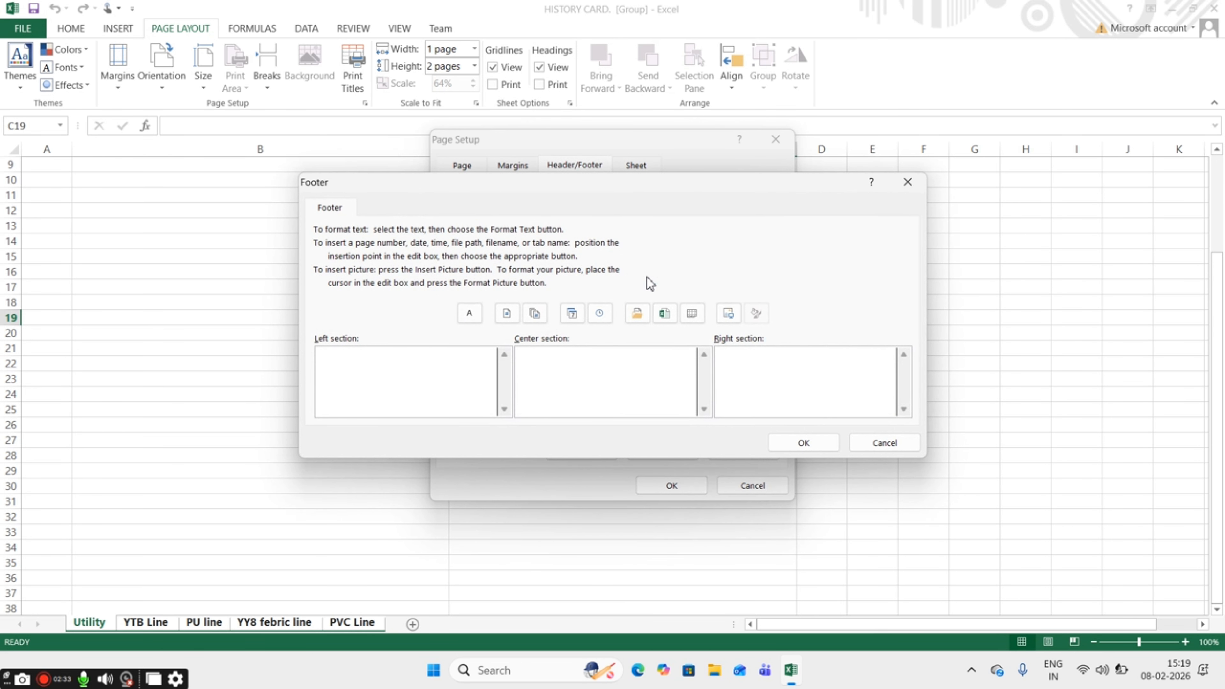
click(560, 371)
text(Date-)
click(350, 369)
text(approved:-)
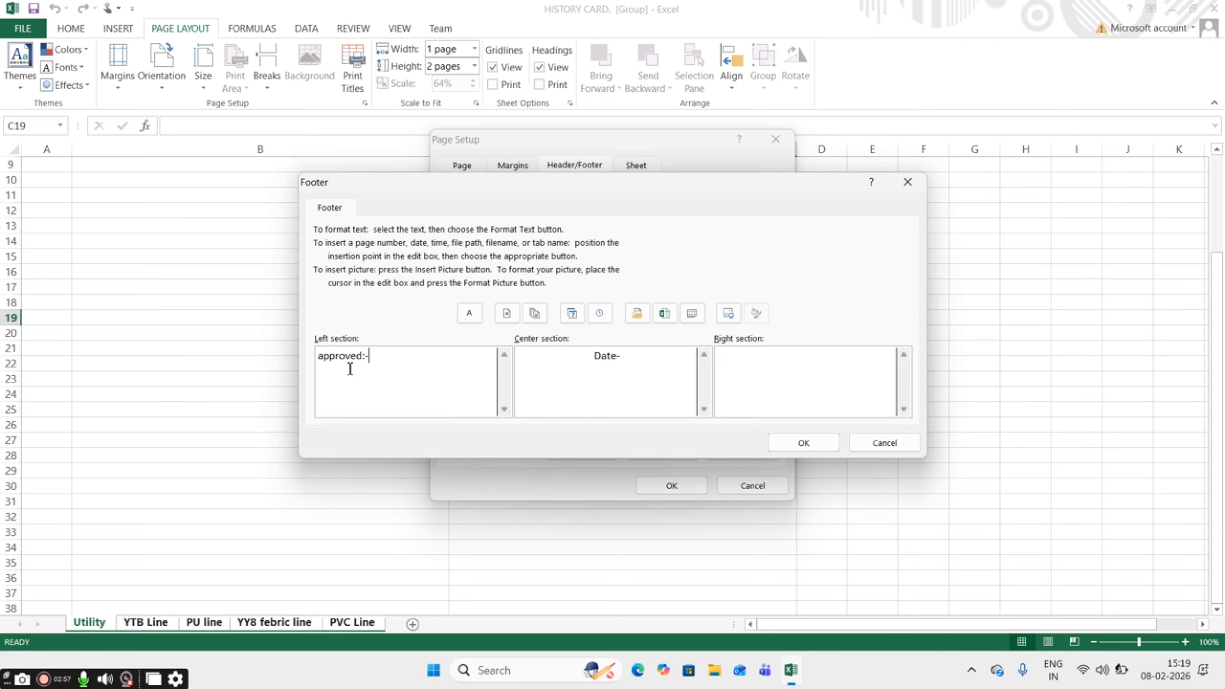
click(326, 360)
key(BackSpace)
text(A)
Enter "Format No. 12RV" in the footer's right section and accept the custom footer.
click(725, 361)
text(Format No.)
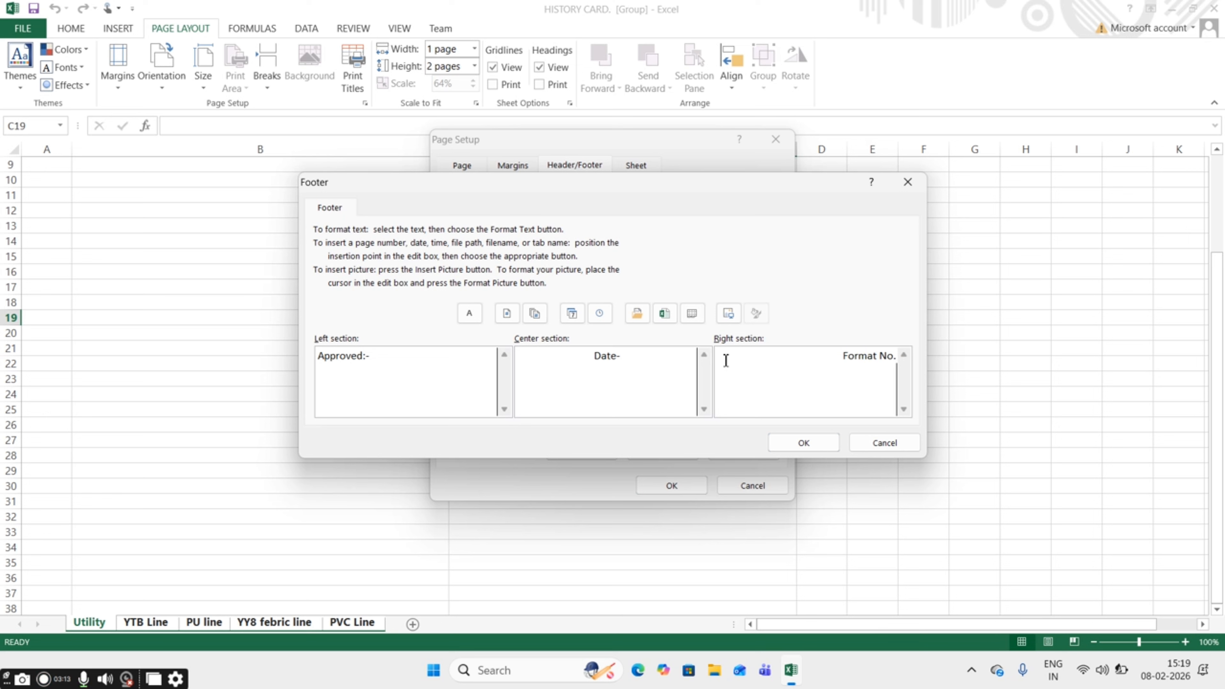
text( 12rv)
key(BackSpace)
key(BackSpace)
text(RV)
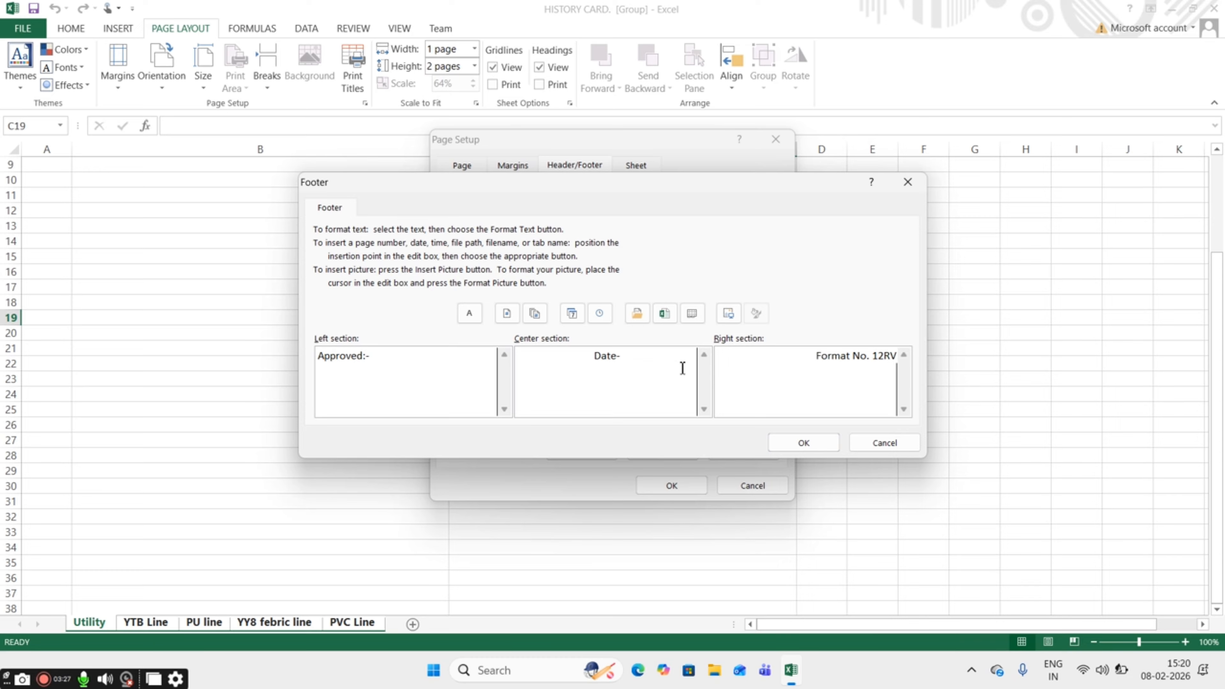
click(785, 443)
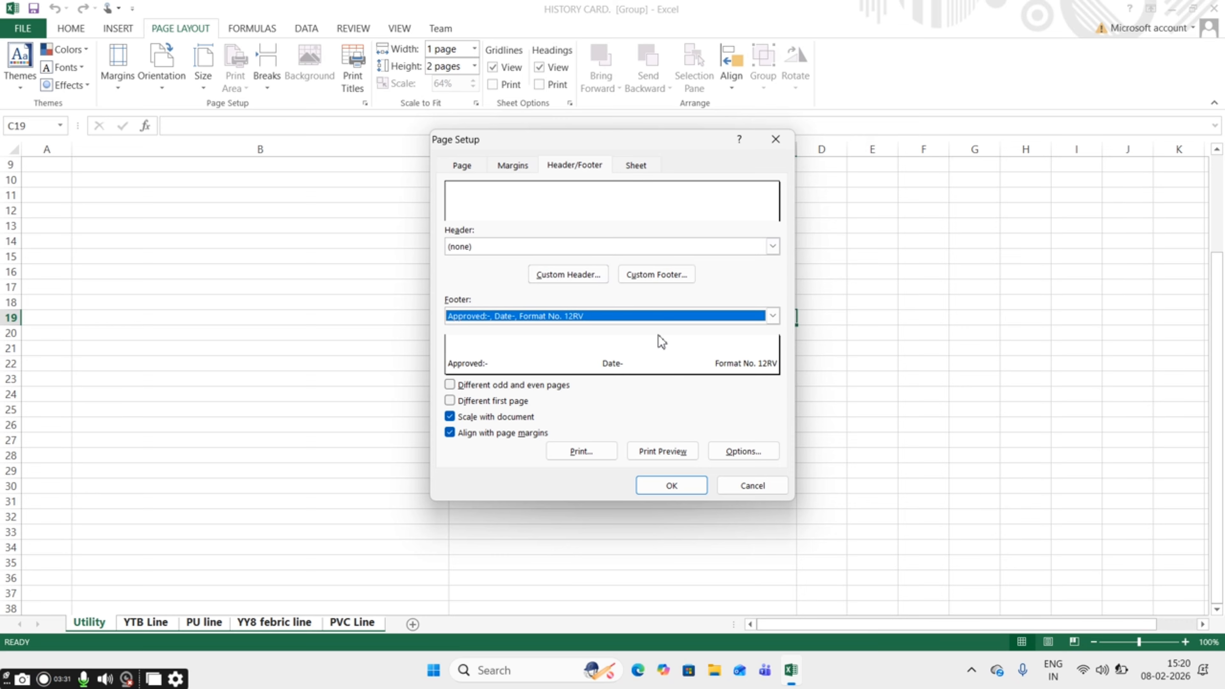
Create a custom header with "Please Subscribe -Jes4all" in the center section.
click(576, 274)
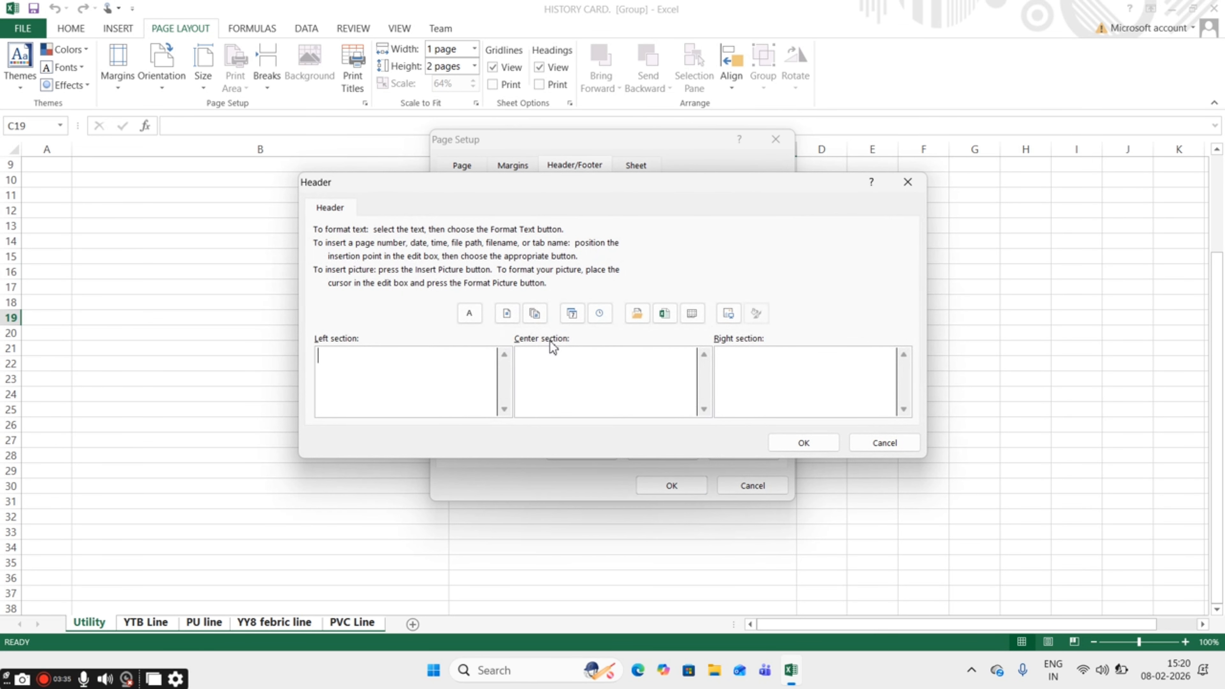
click(549, 360)
text(Jes4a)
key(BackSpace)
text(all)
text(Please Subs)
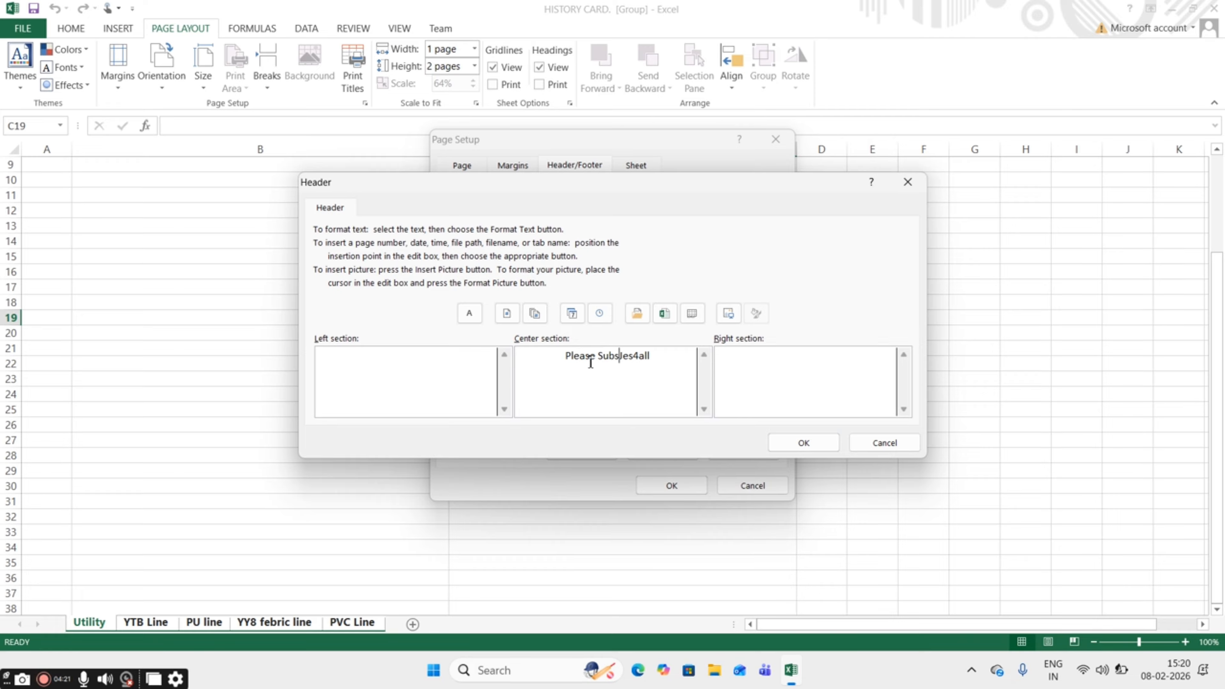
text(cribe)
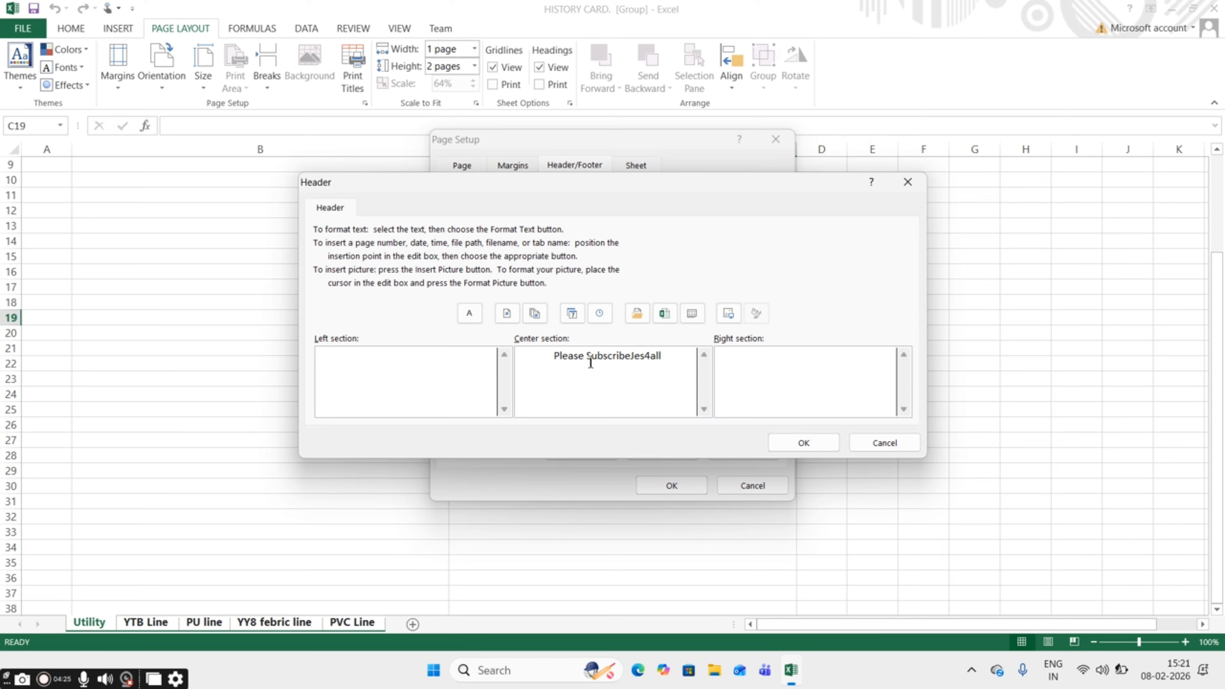
text( -)
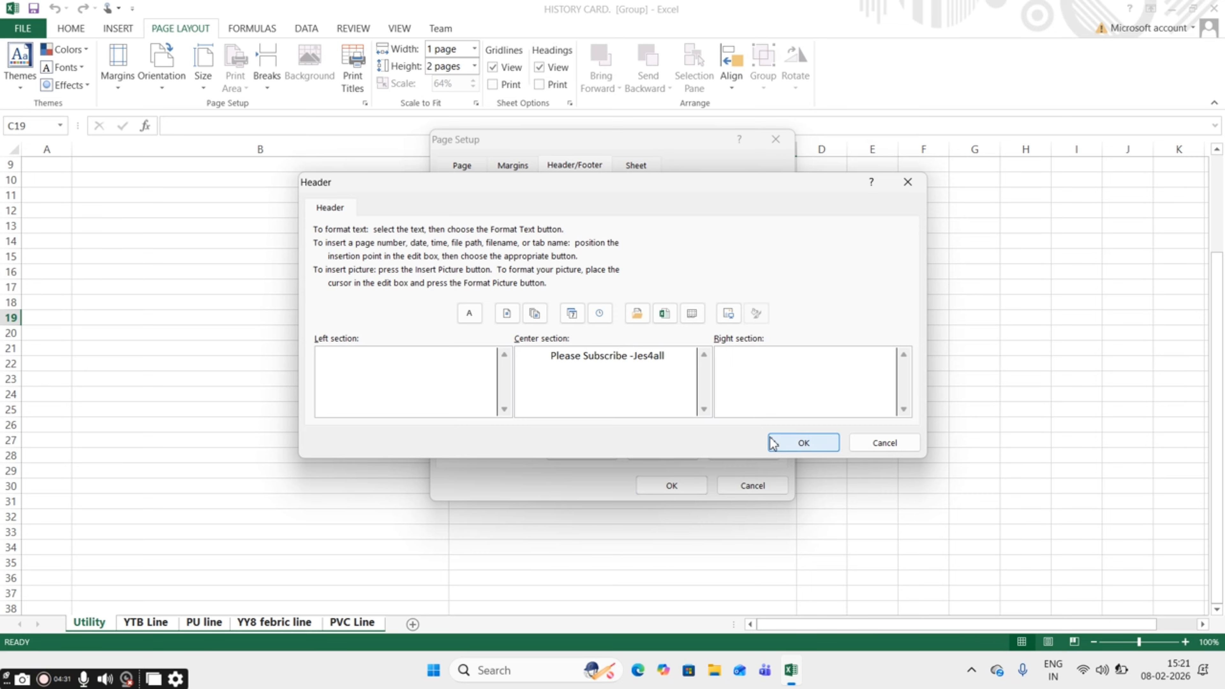
click(780, 449)
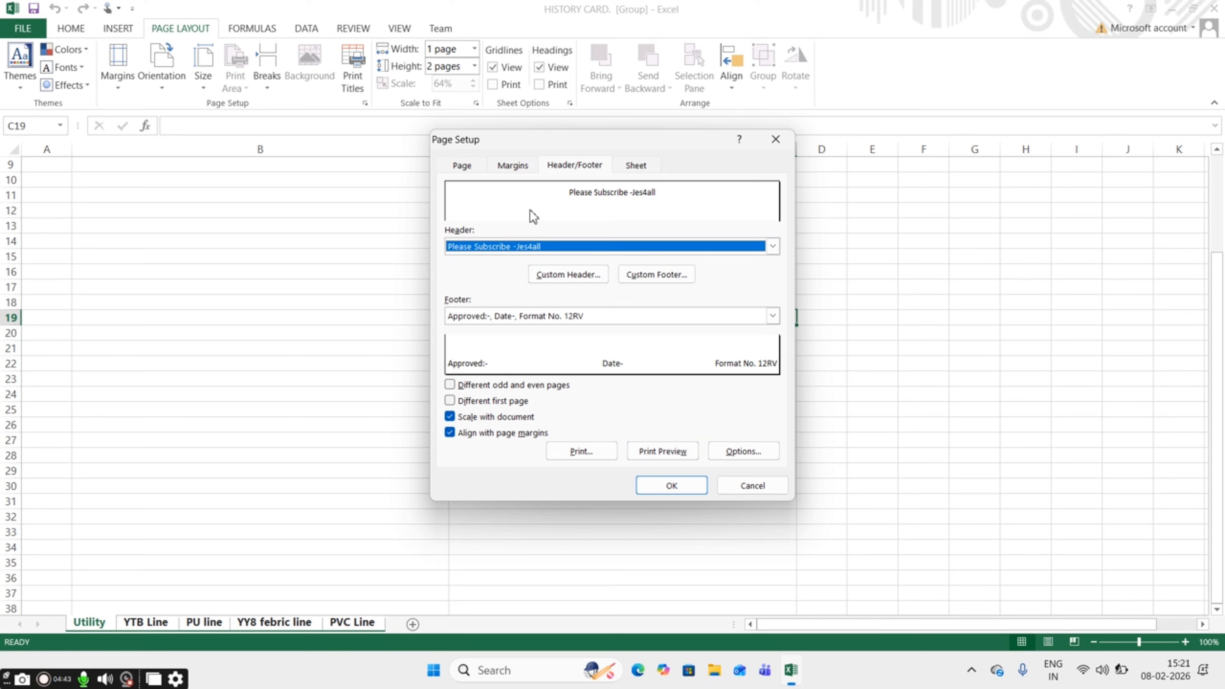
Set the grouped sheets' margins to top 0.9, bottom 1.4, left and right 1.3, header 0 and footer 0.3, and apply the page setup.
click(511, 164)
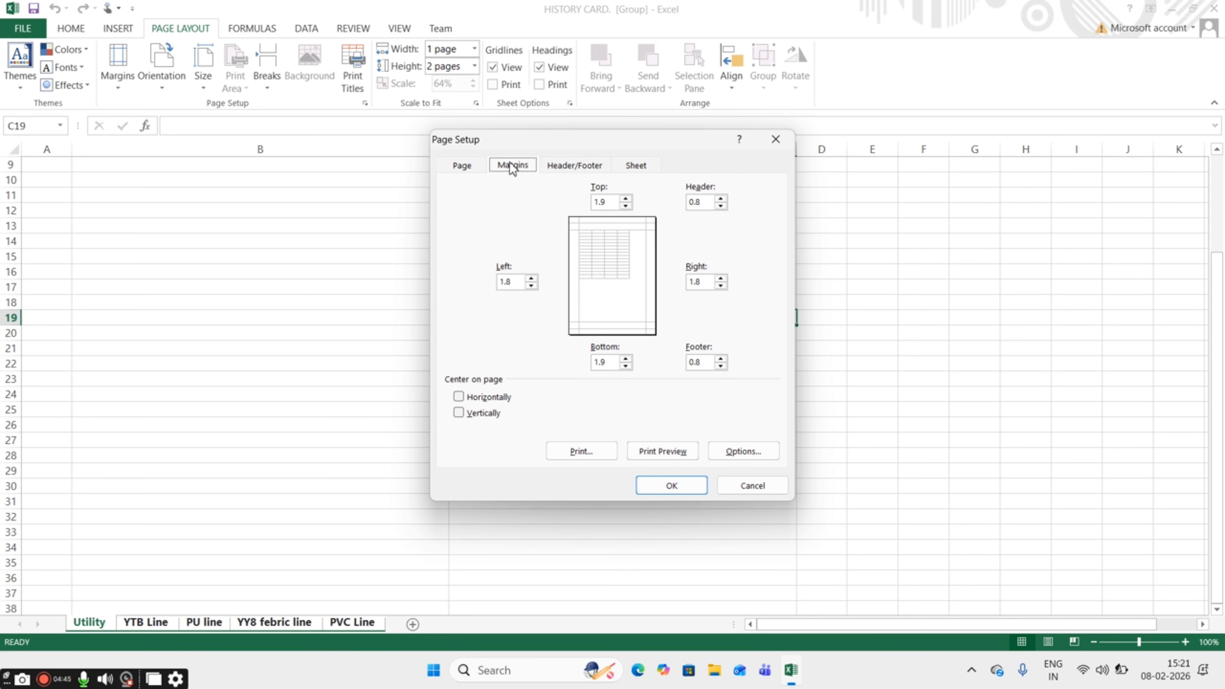
click(624, 205)
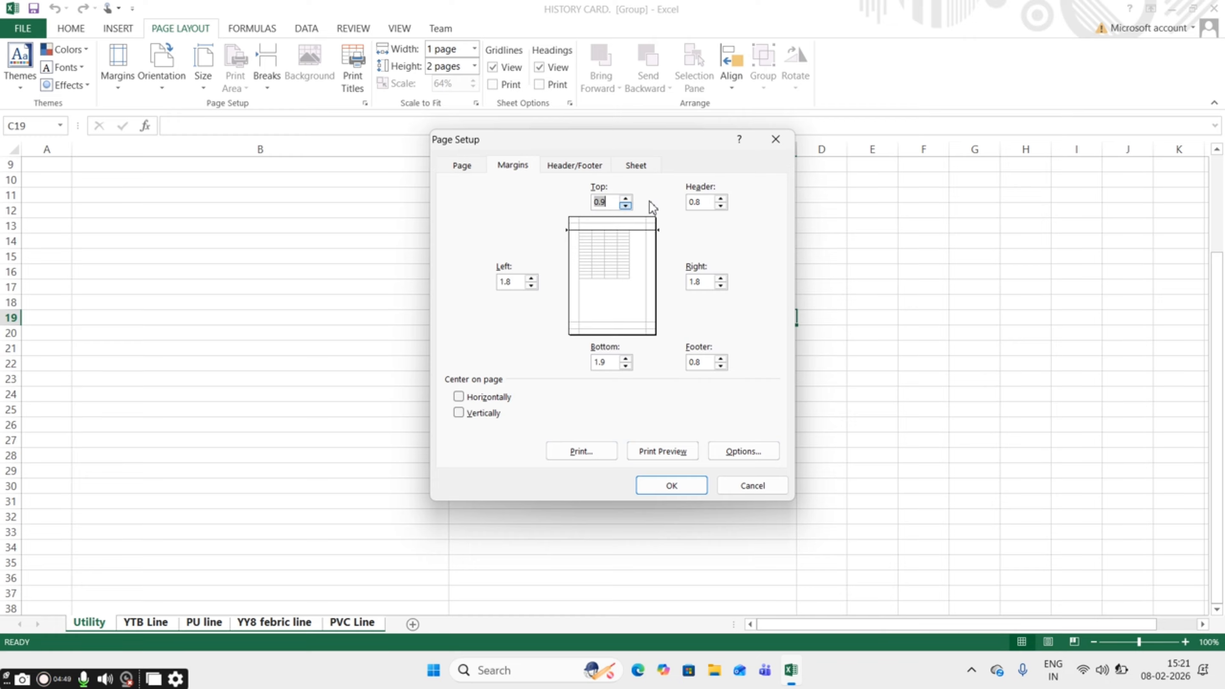
click(720, 206)
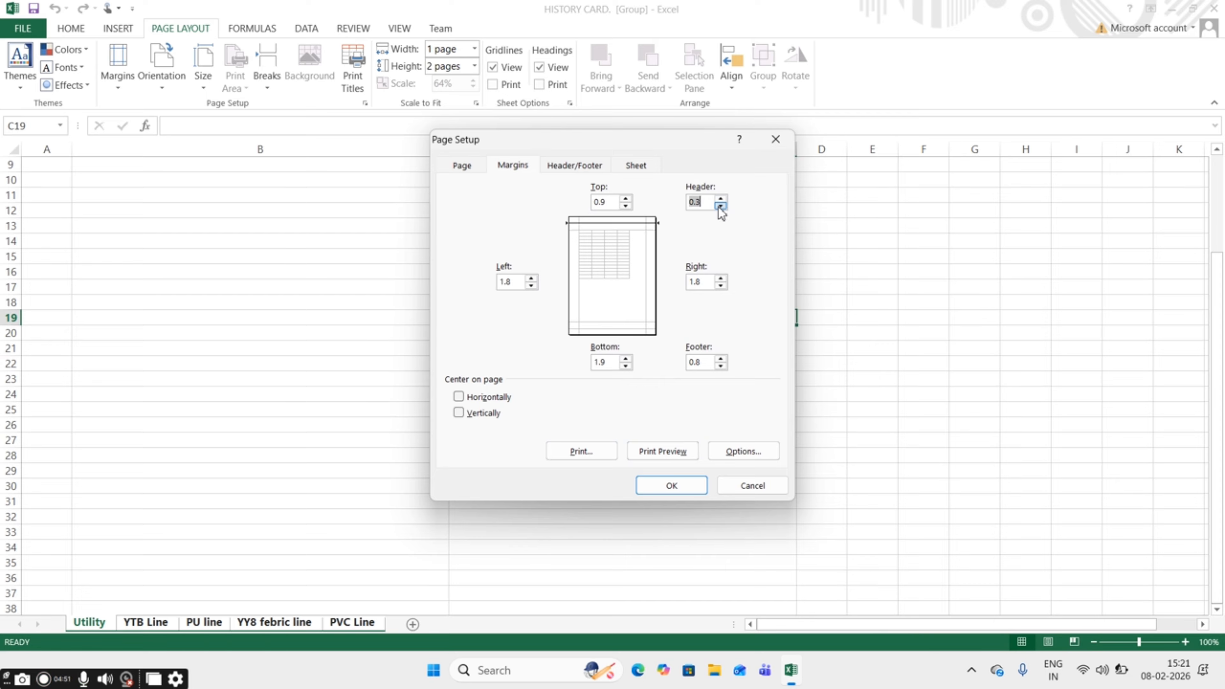
click(720, 285)
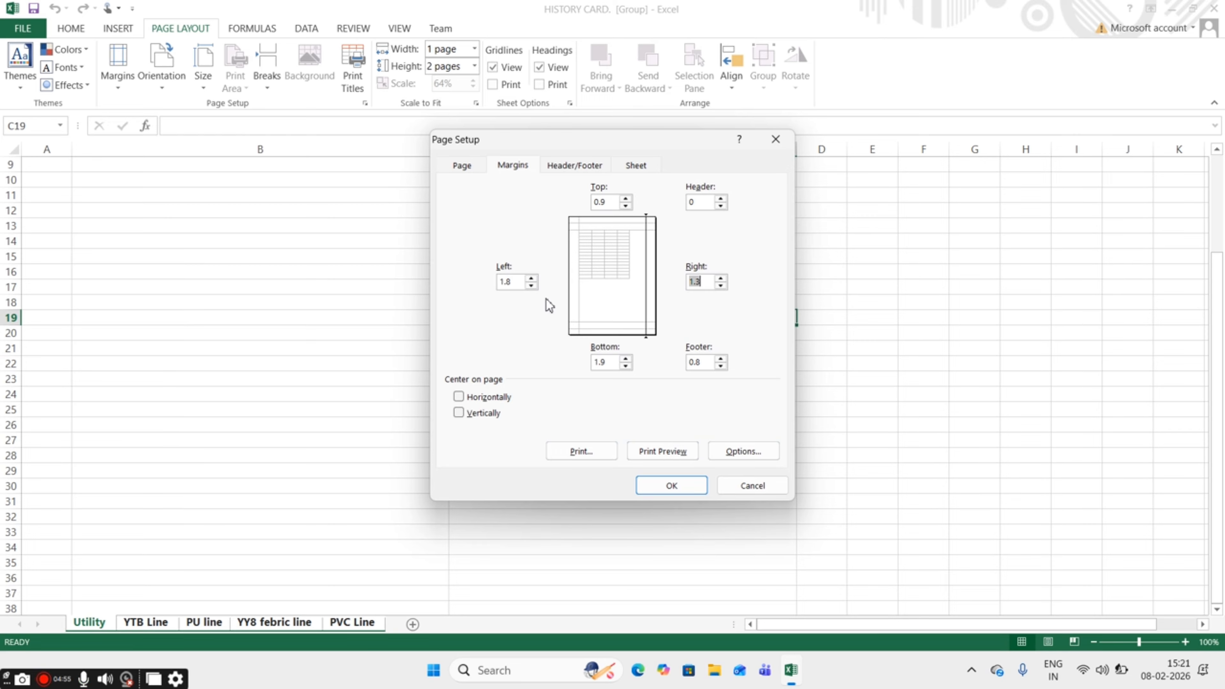
click(531, 285)
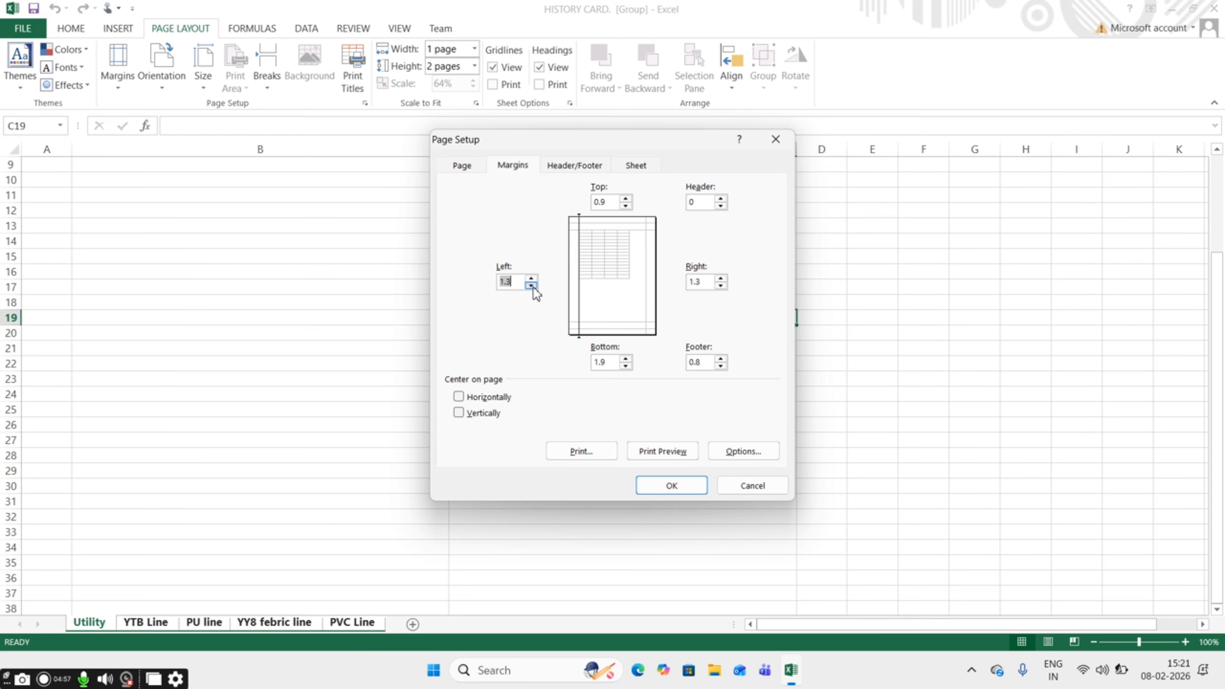
click(625, 366)
click(721, 366)
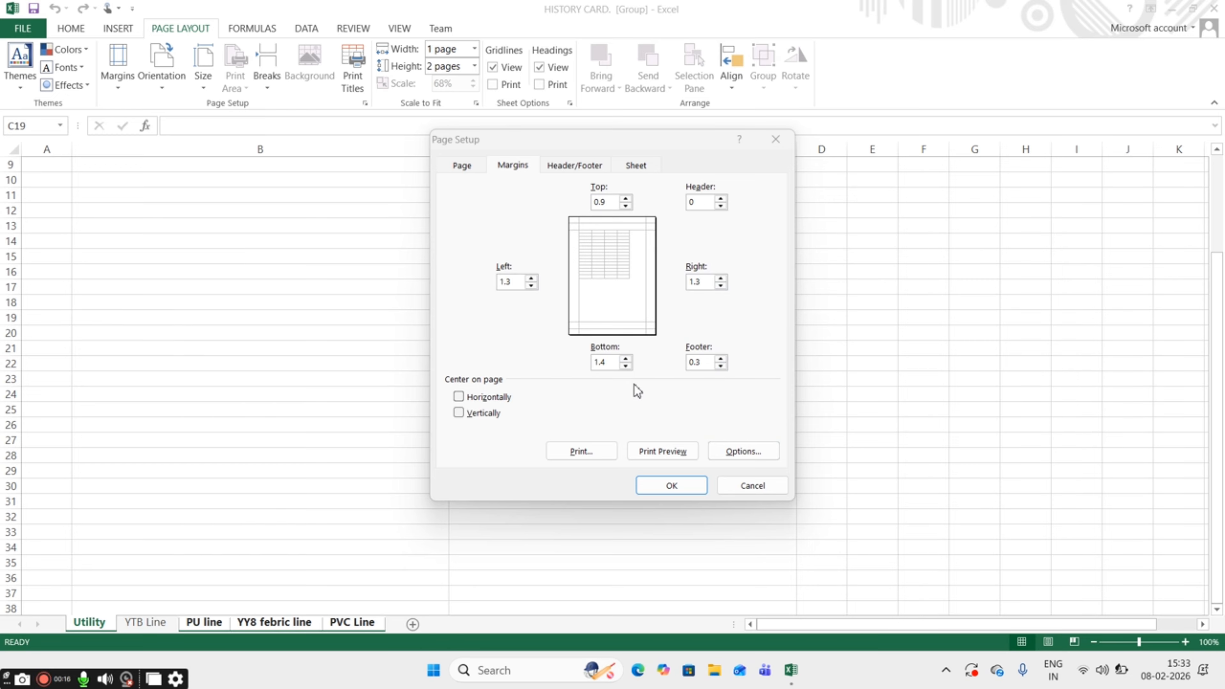
click(669, 487)
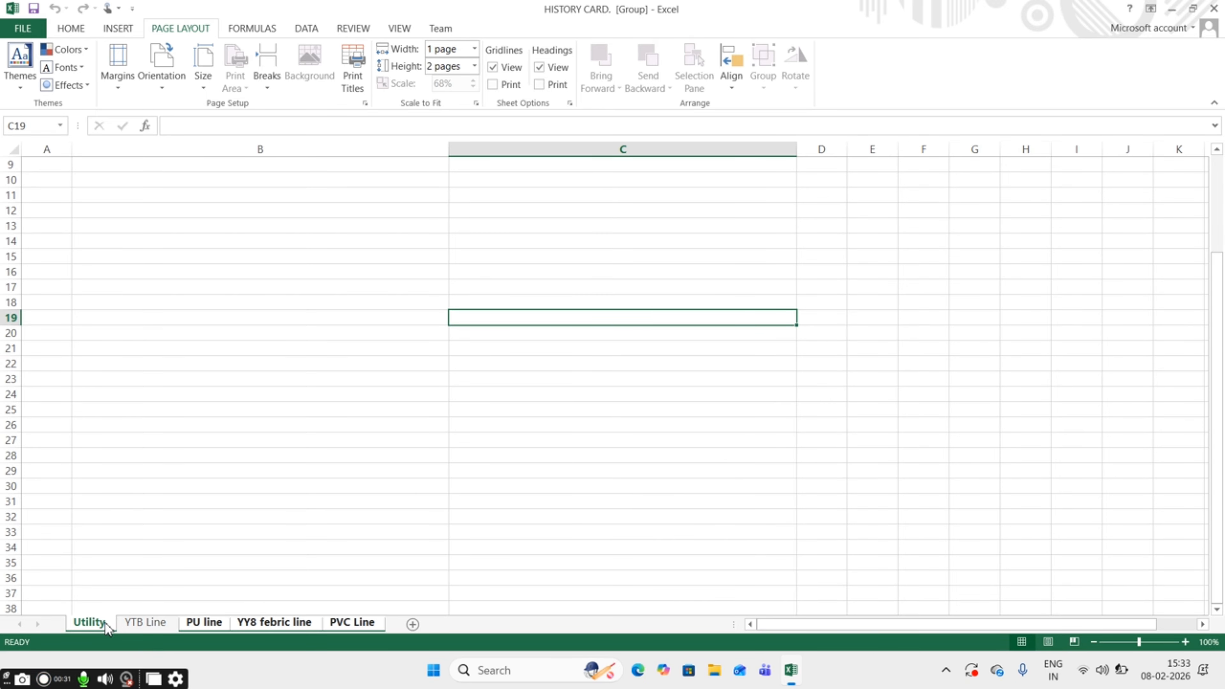
Open the print preview of the YTB Line sheet, show its margin guides and enlarge the previewed page.
click(145, 622)
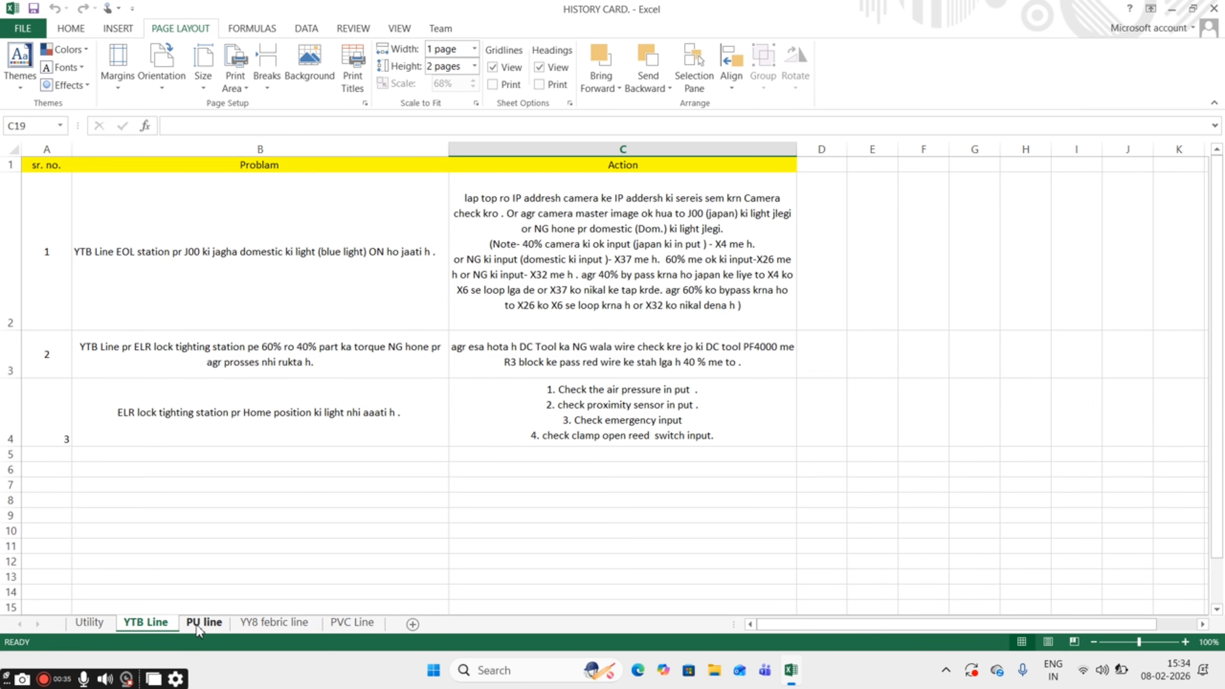
key(ctrl+p)
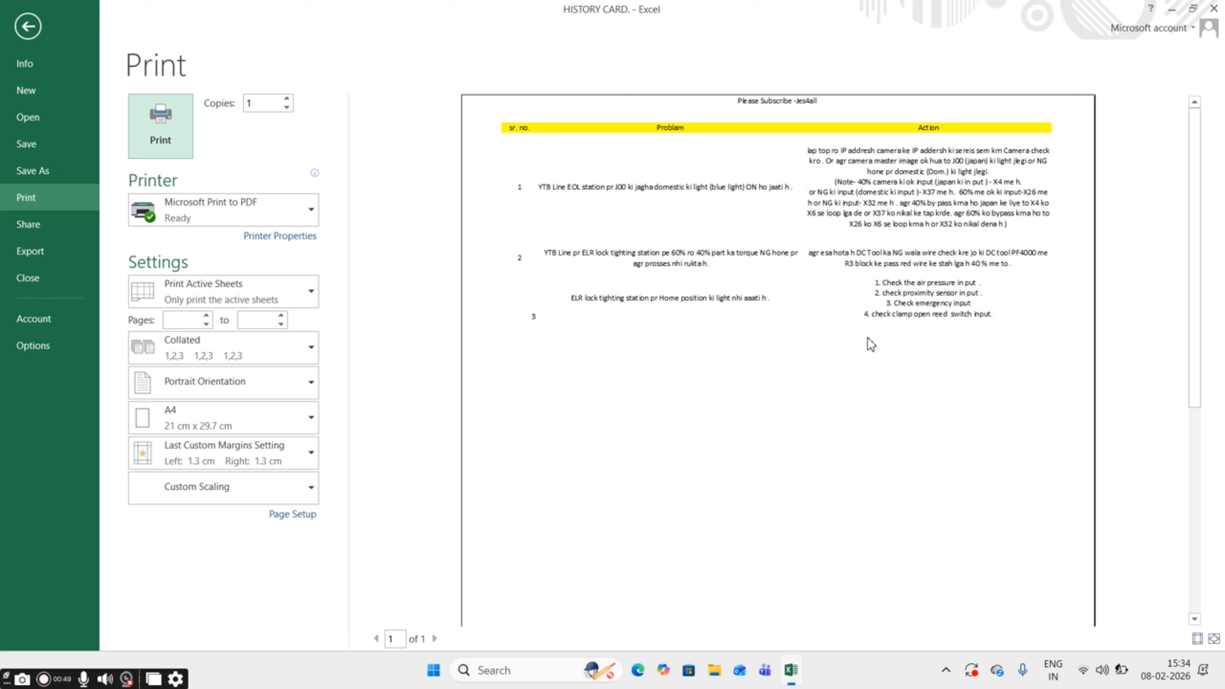
click(1213, 638)
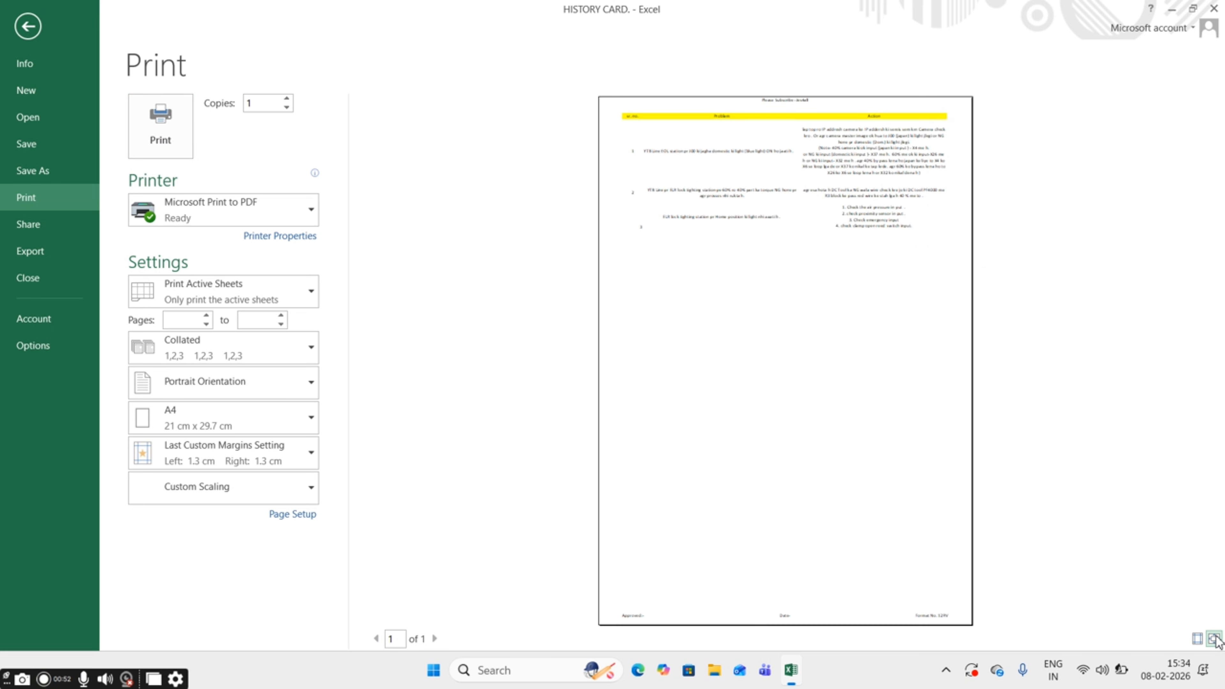
click(1198, 639)
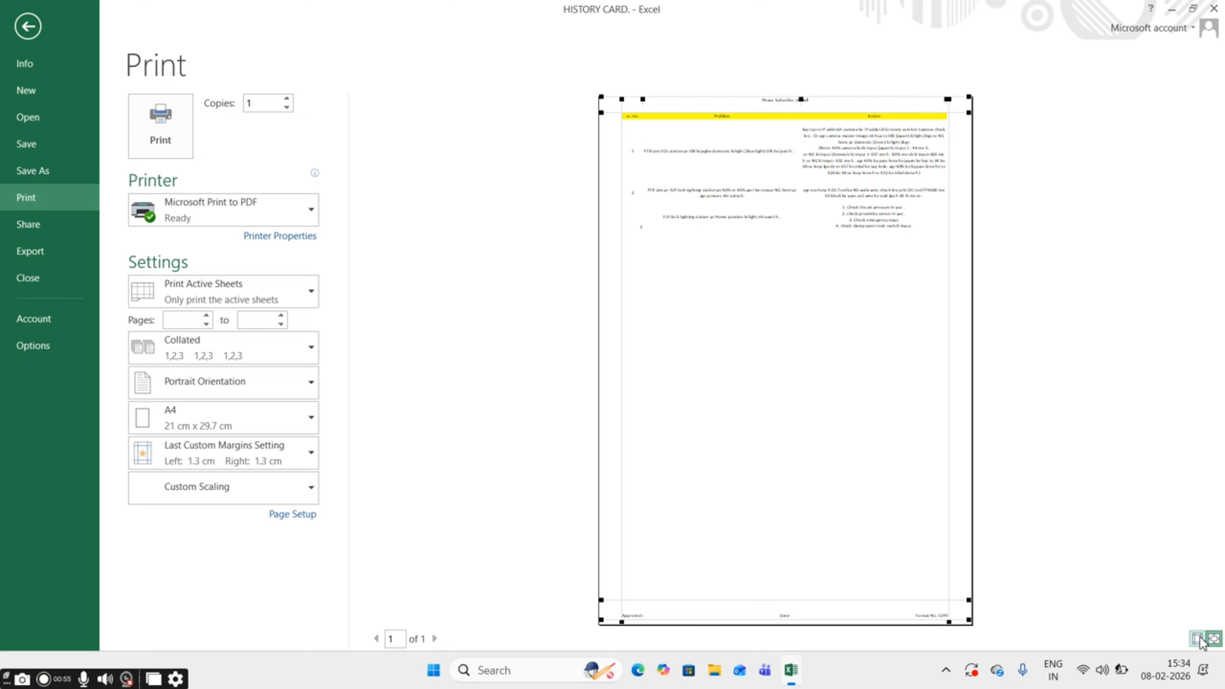
click(1198, 639)
click(1198, 639)
click(821, 424)
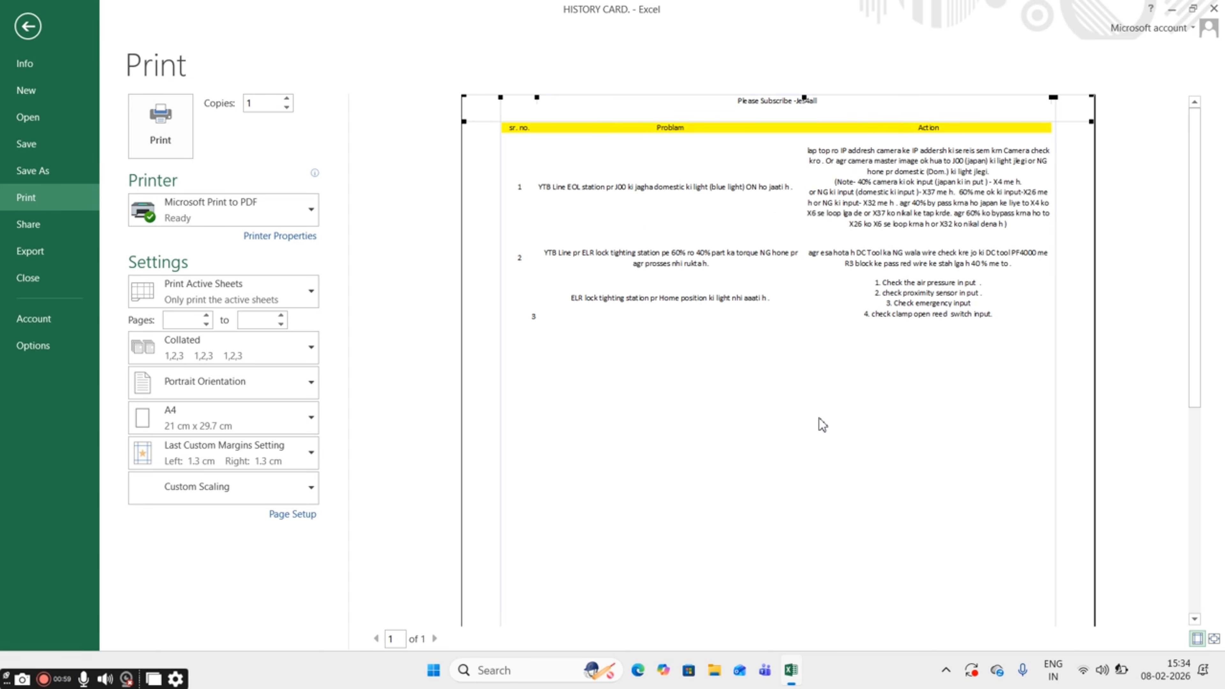
Check the header and footer on the previewed YTB Line page, then return to the worksheet.
click(739, 100)
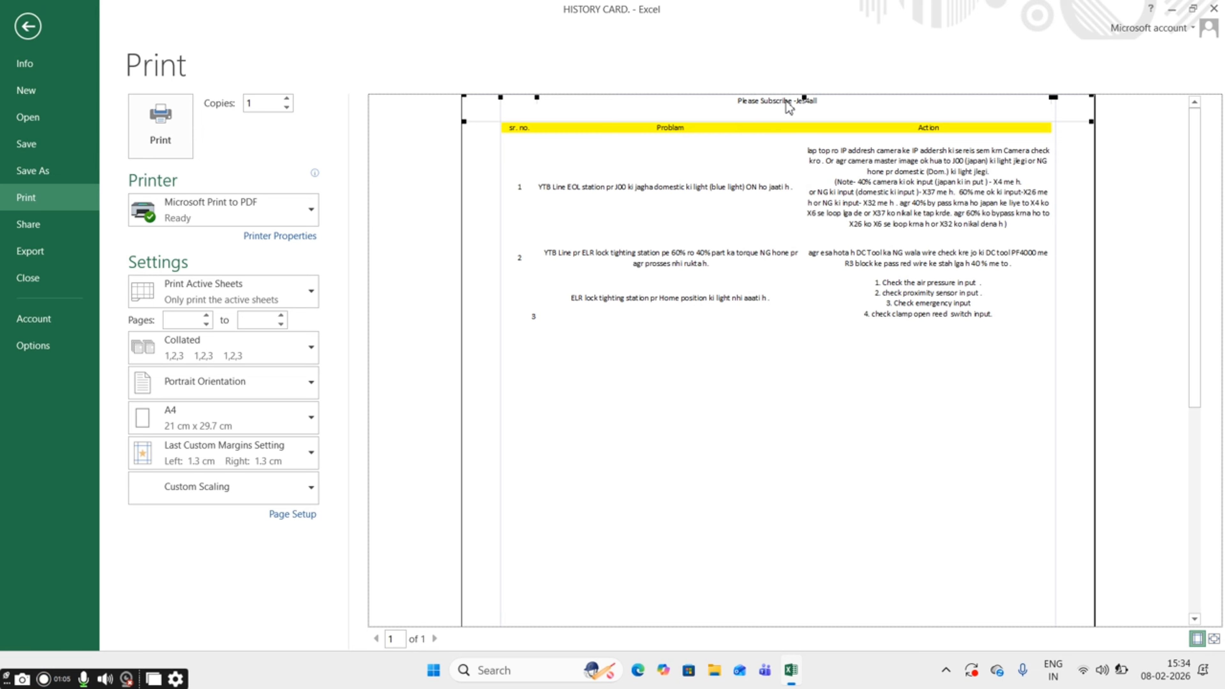
scroll(738, 355, down, 1)
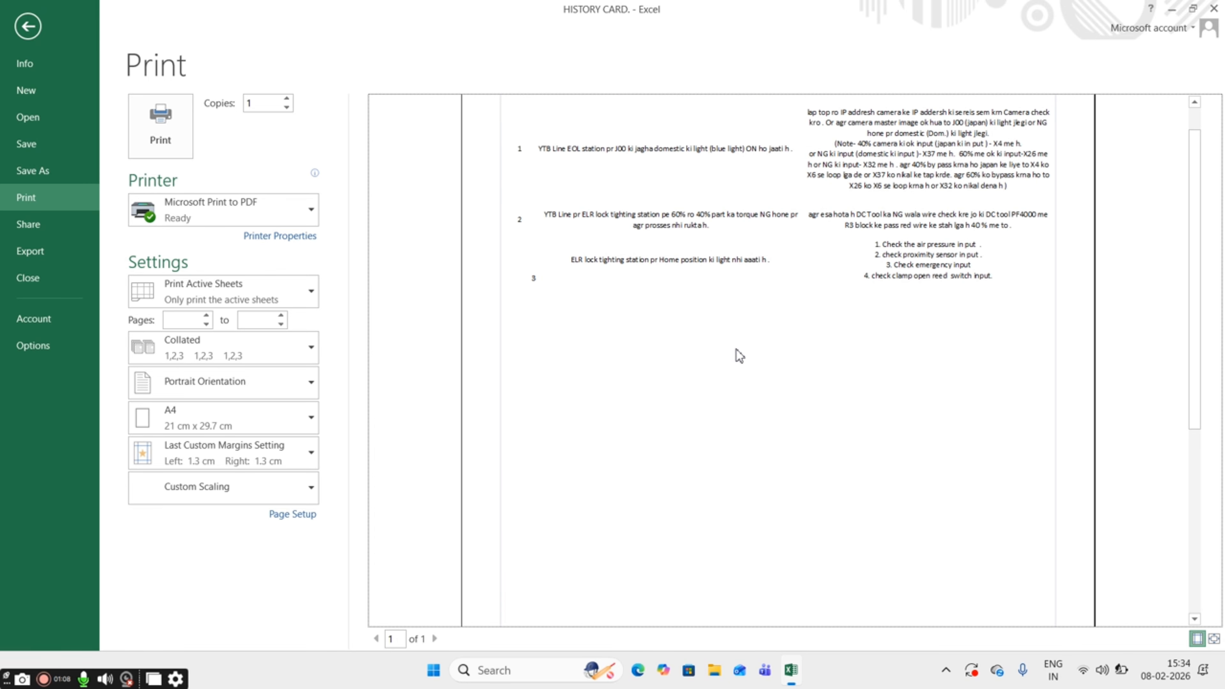
scroll(721, 427, up, 1)
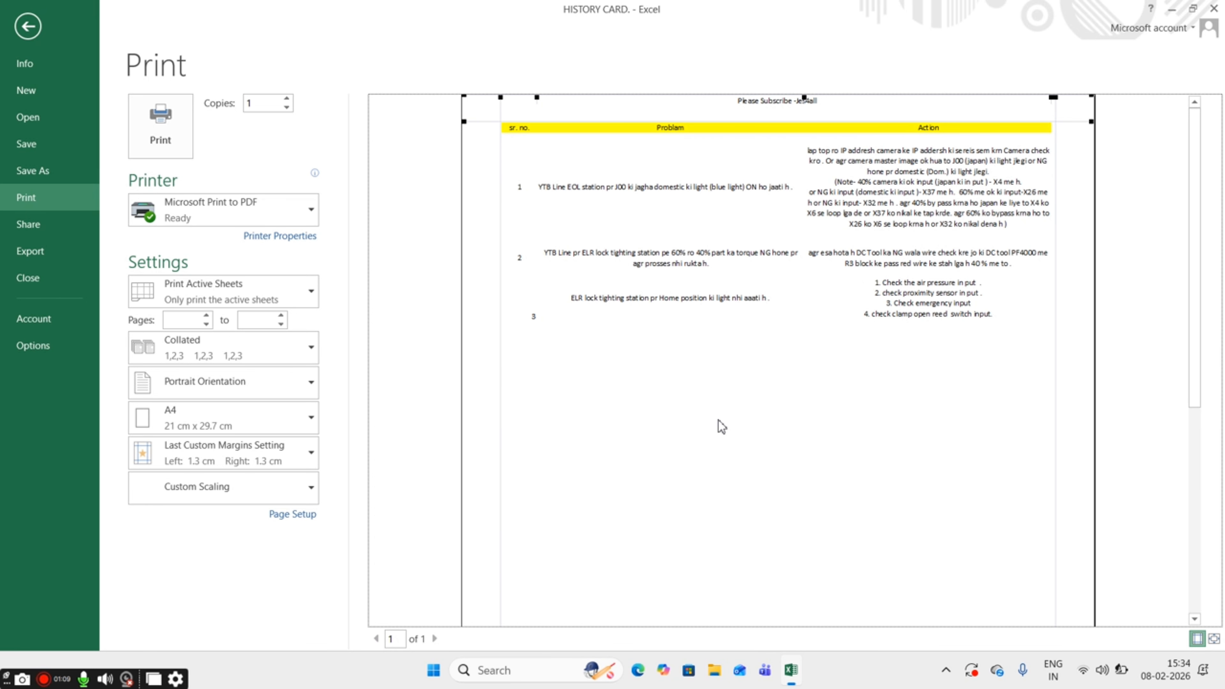
scroll(719, 417, down, 8)
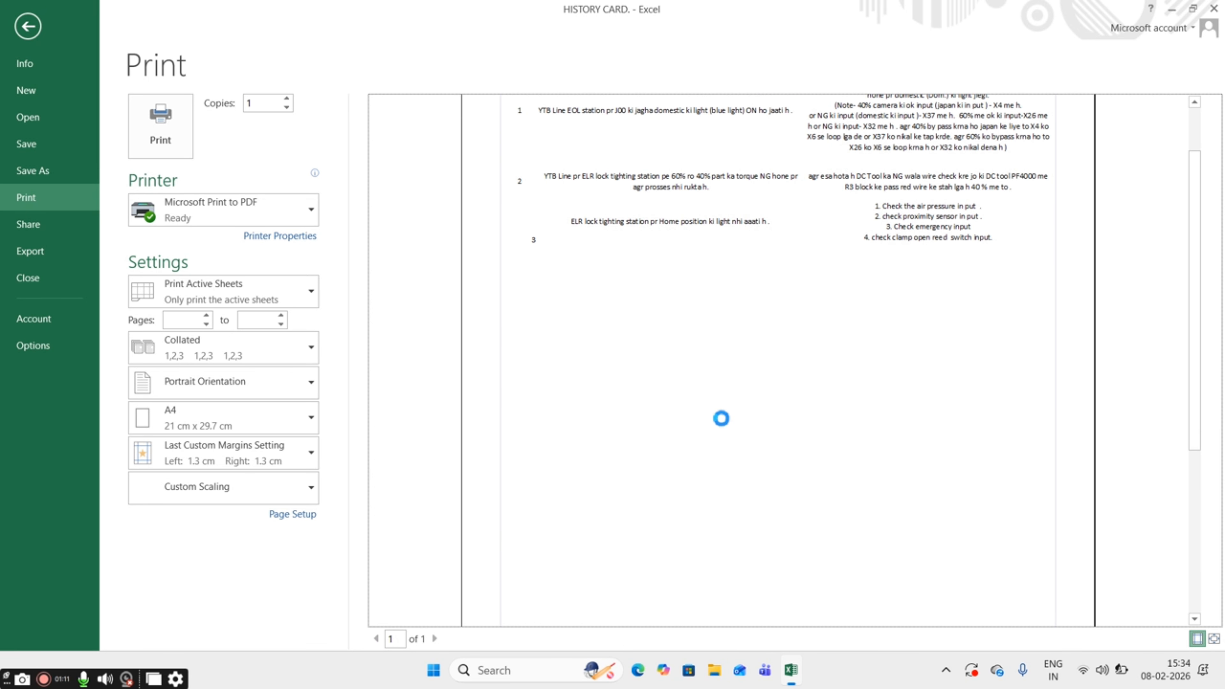
scroll(719, 416, down, 3)
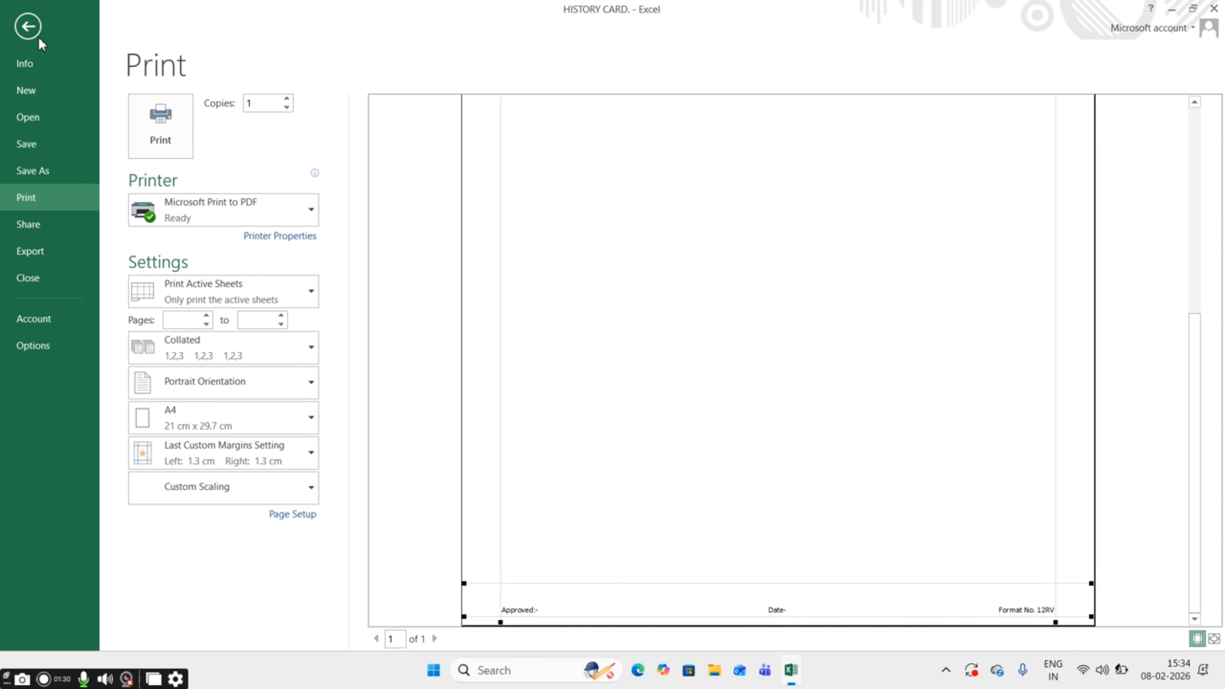
click(32, 29)
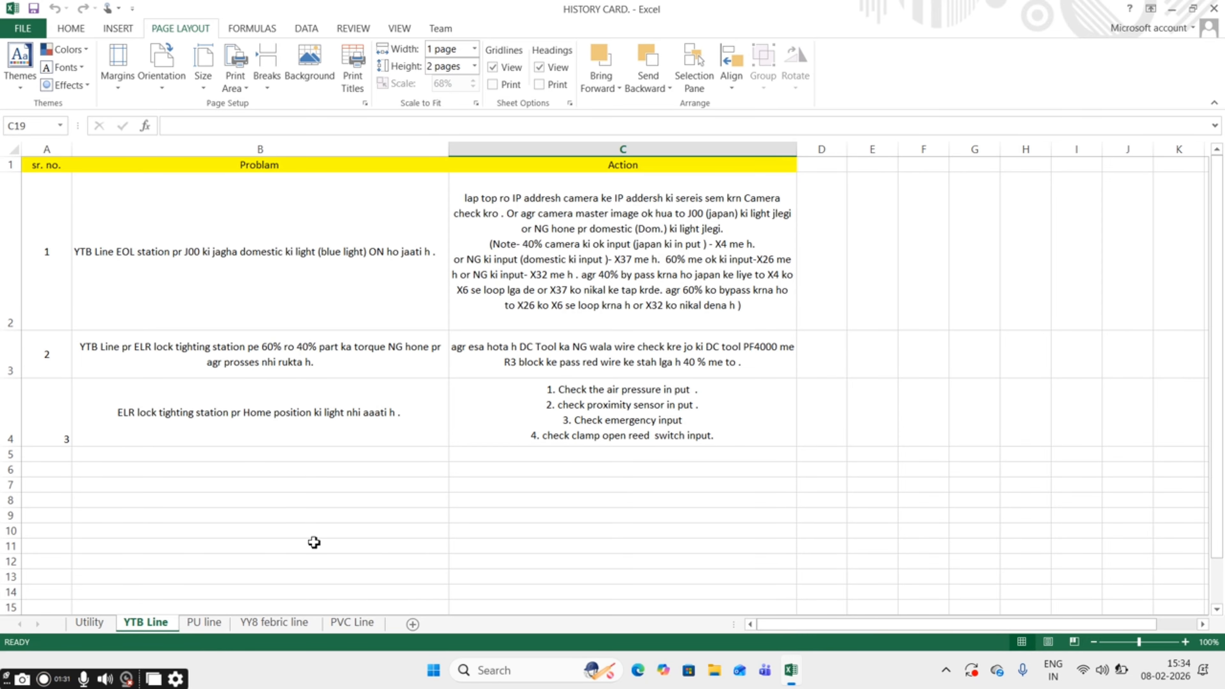
View the PVC Line sheet, then open the print preview of the YY8 febric line sheet.
click(344, 626)
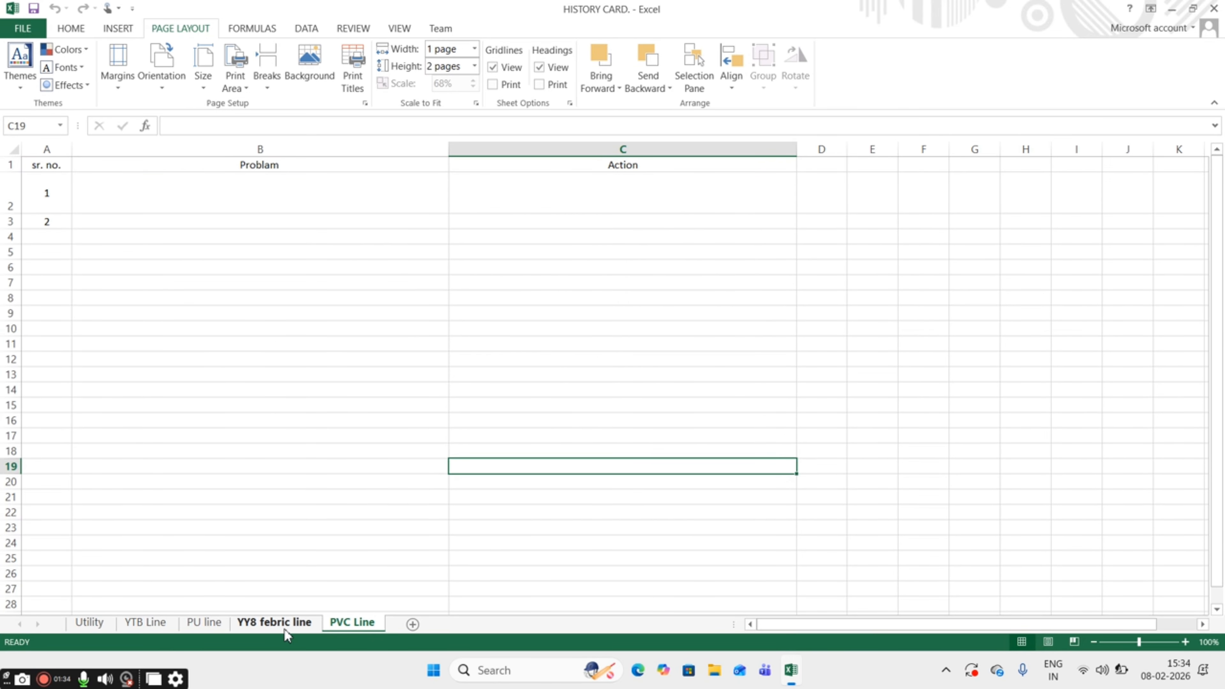
click(274, 622)
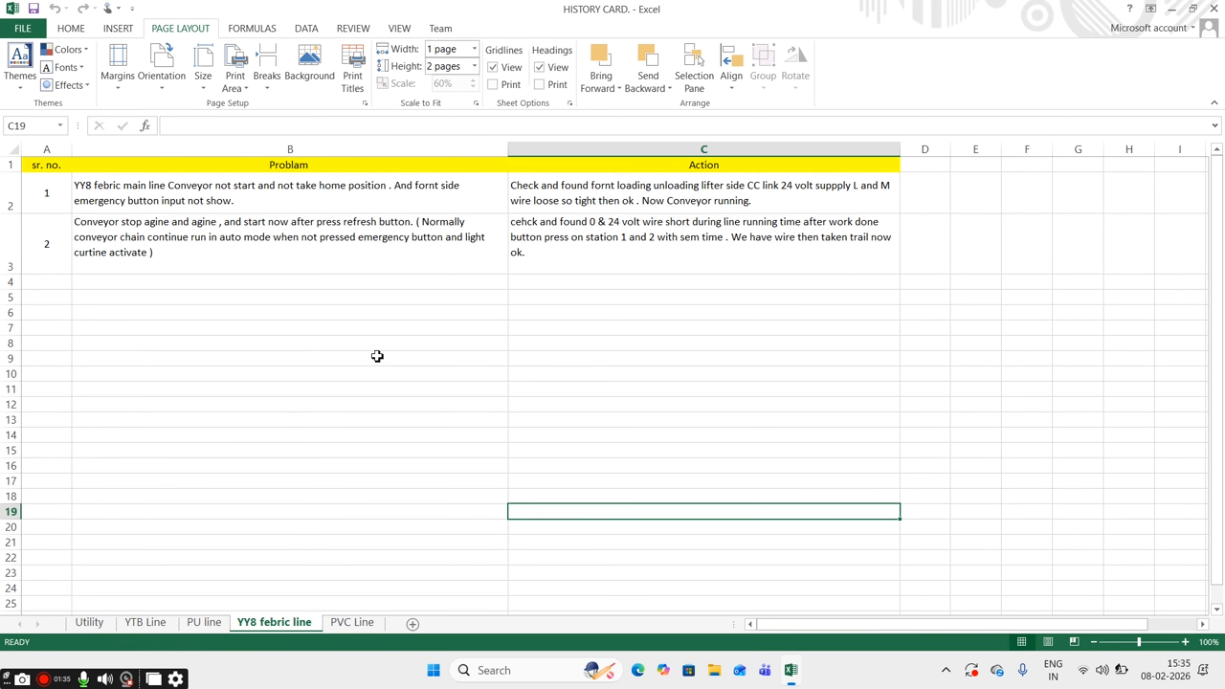
key(ctrl+p)
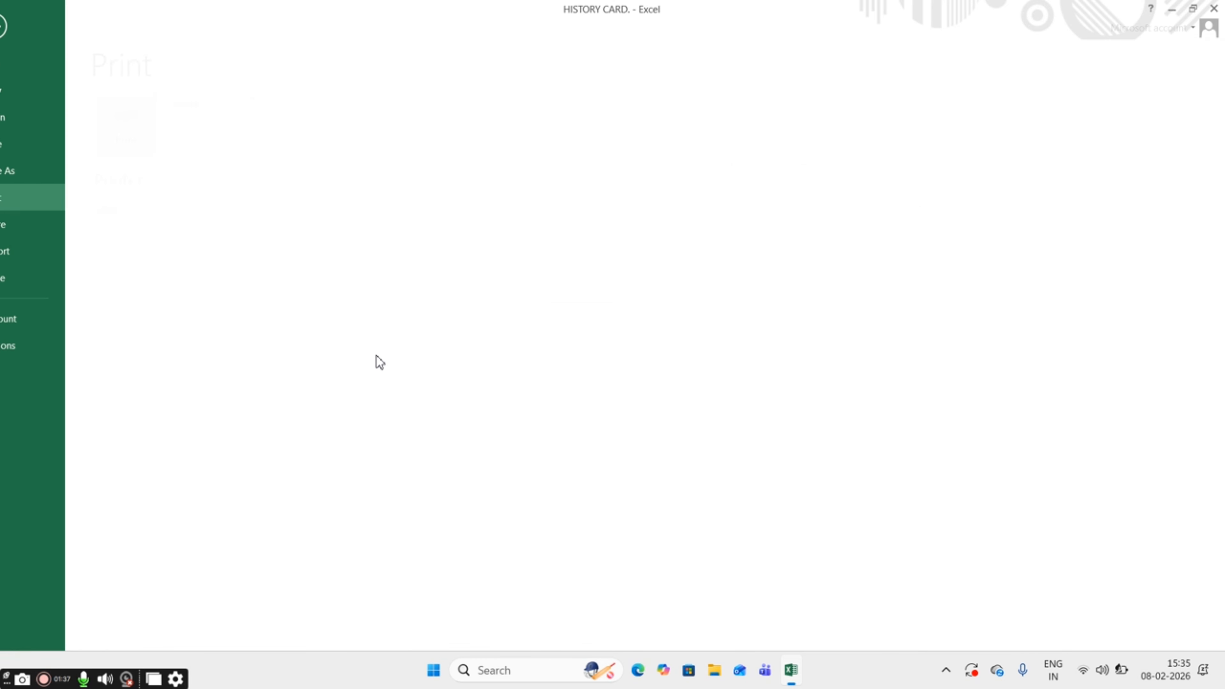